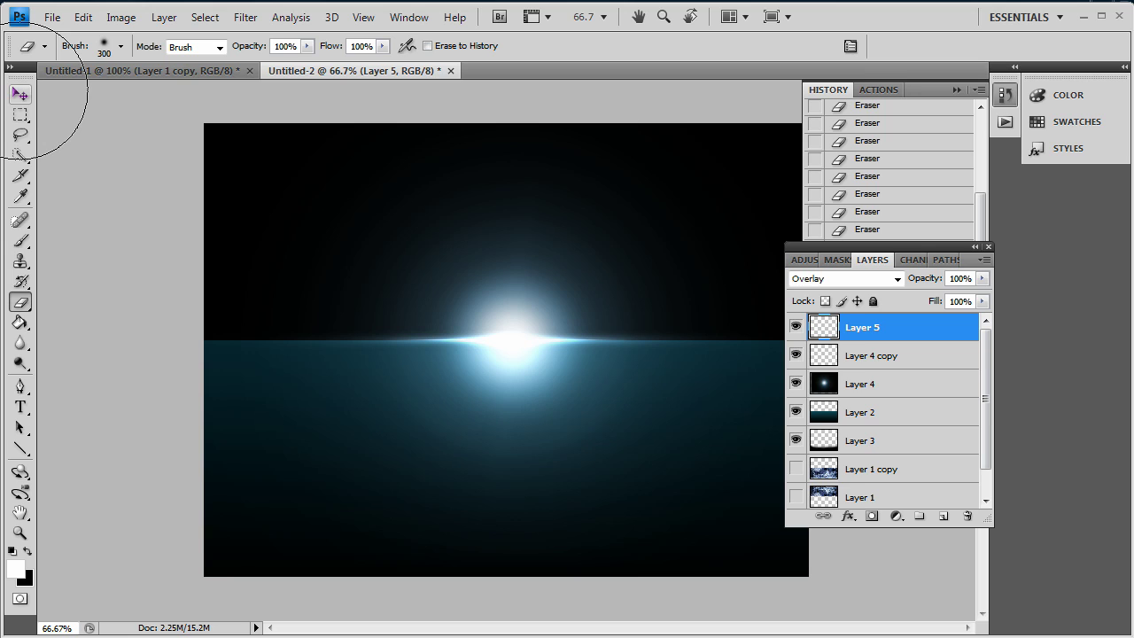
Create a new 1024 × 768 px document with a white background.
left_click(20, 94)
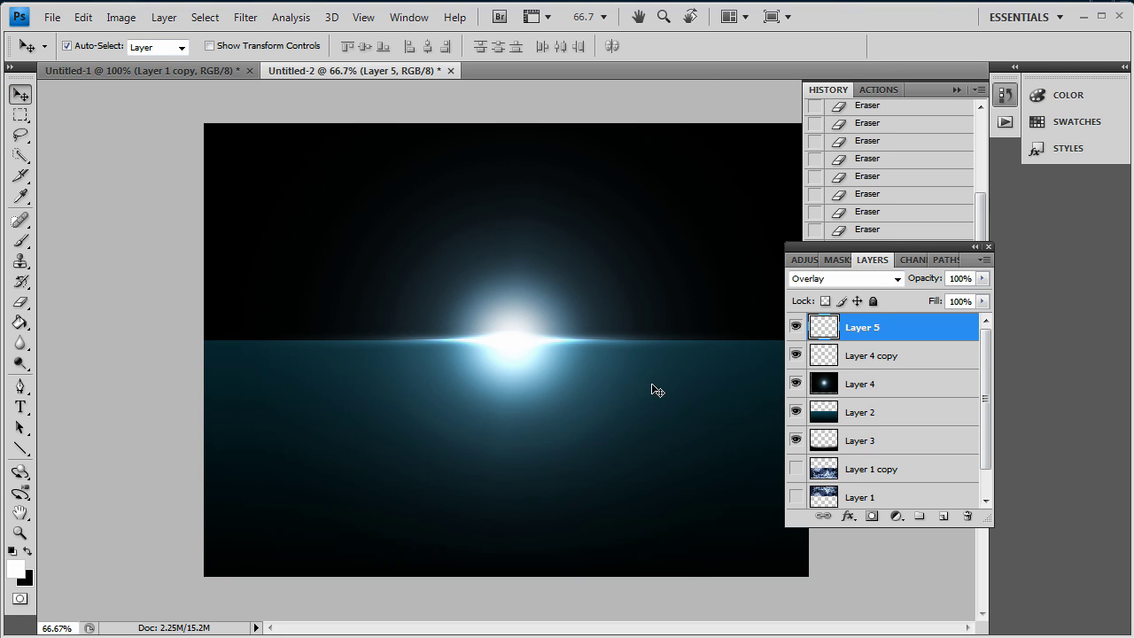
left_click(53, 17)
left_click(70, 38)
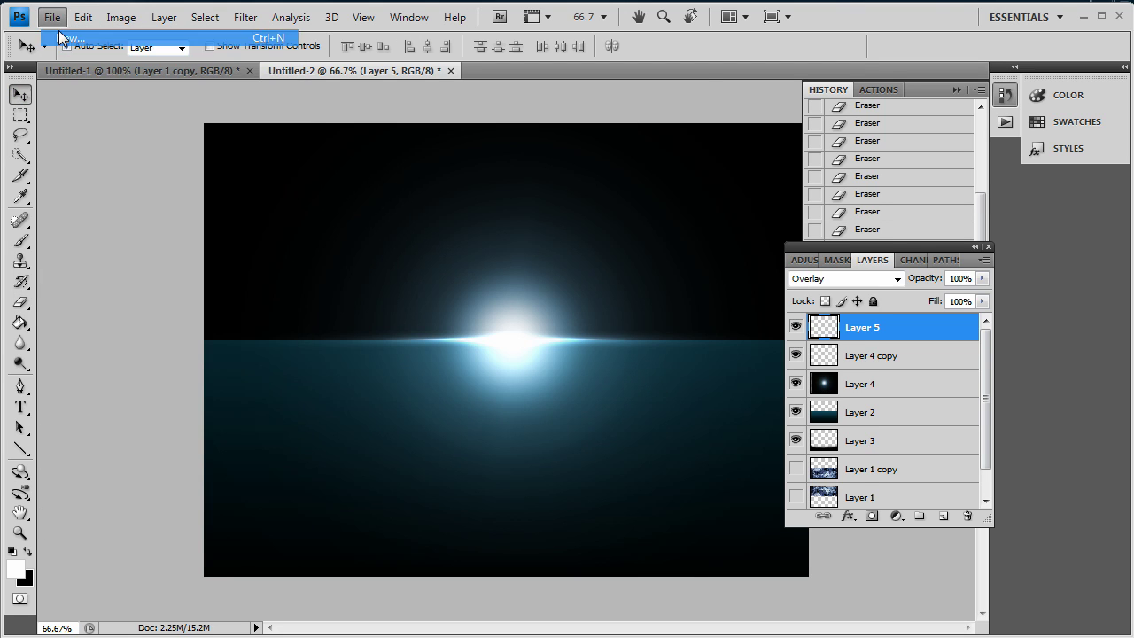
key("Tab")
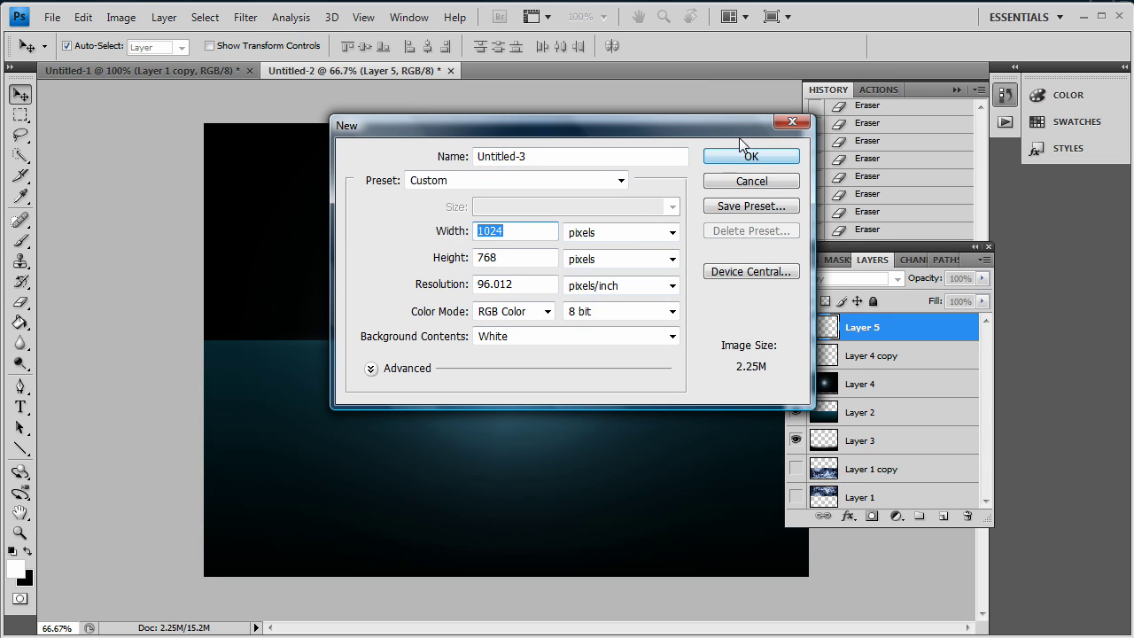
left_click(752, 158)
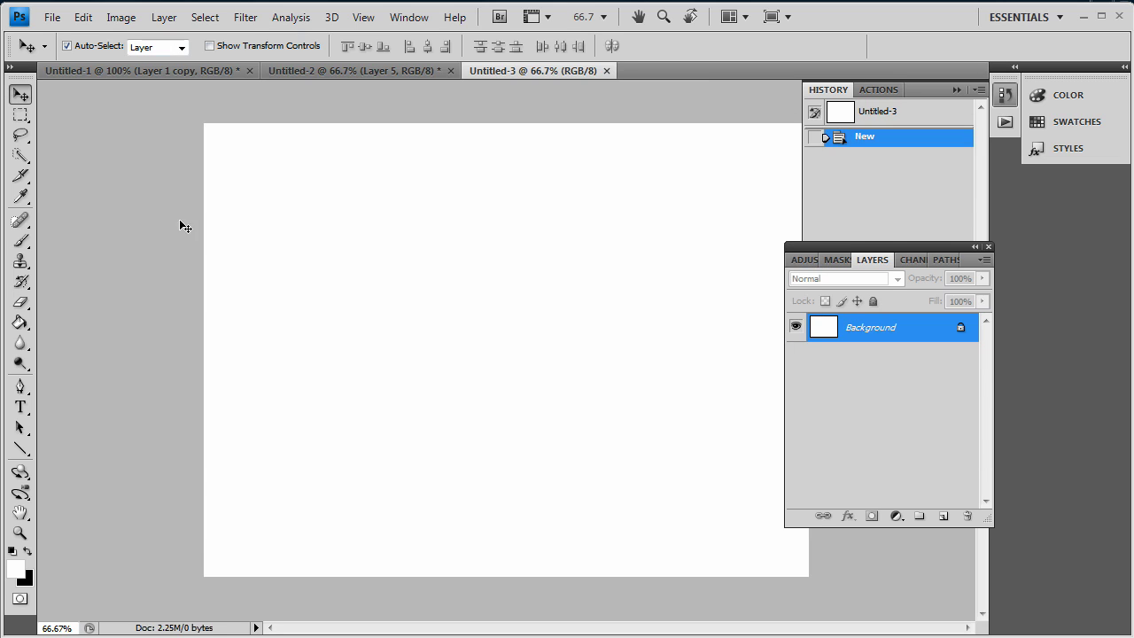
Fill the background black, add empty Layer 1, and marquee-select the canvas's lower half.
left_click(27, 551)
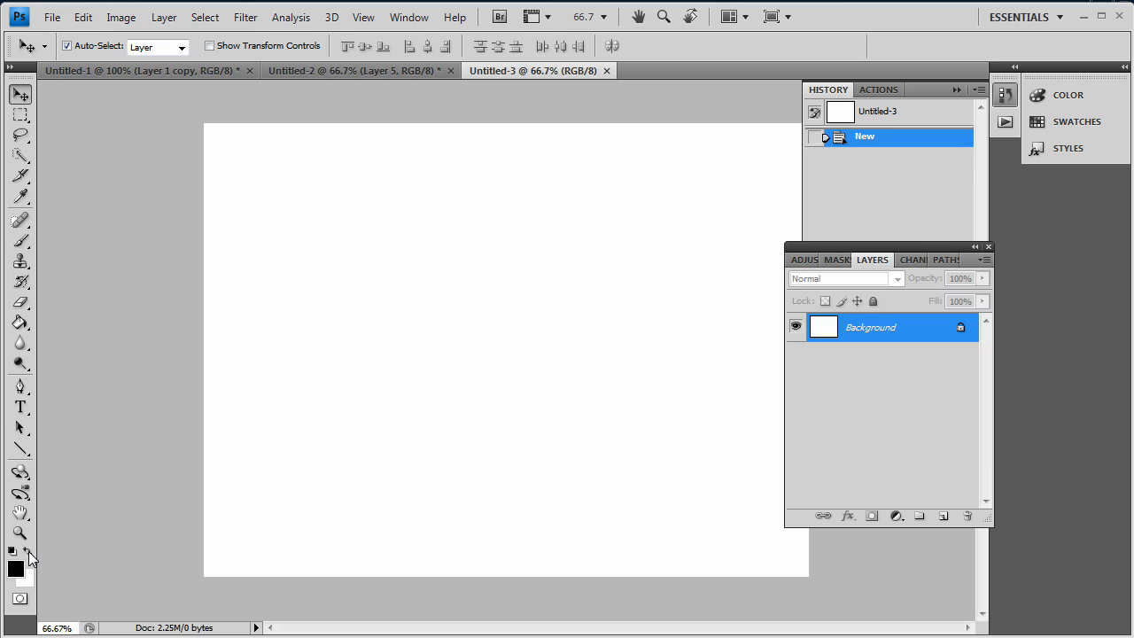
left_click(19, 324)
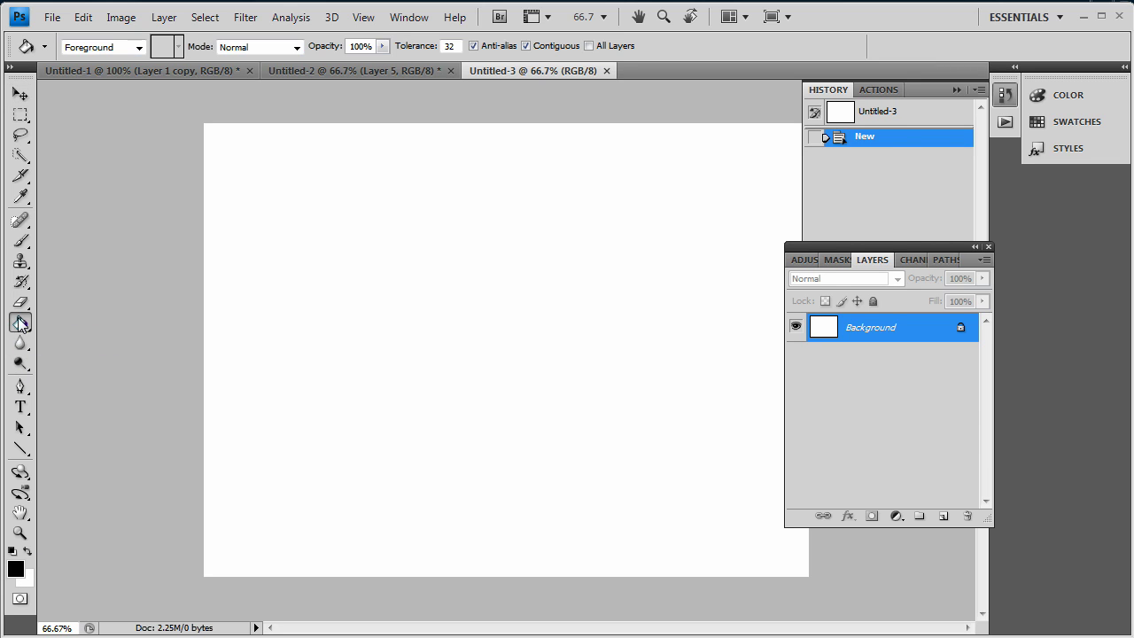
left_click(533, 317)
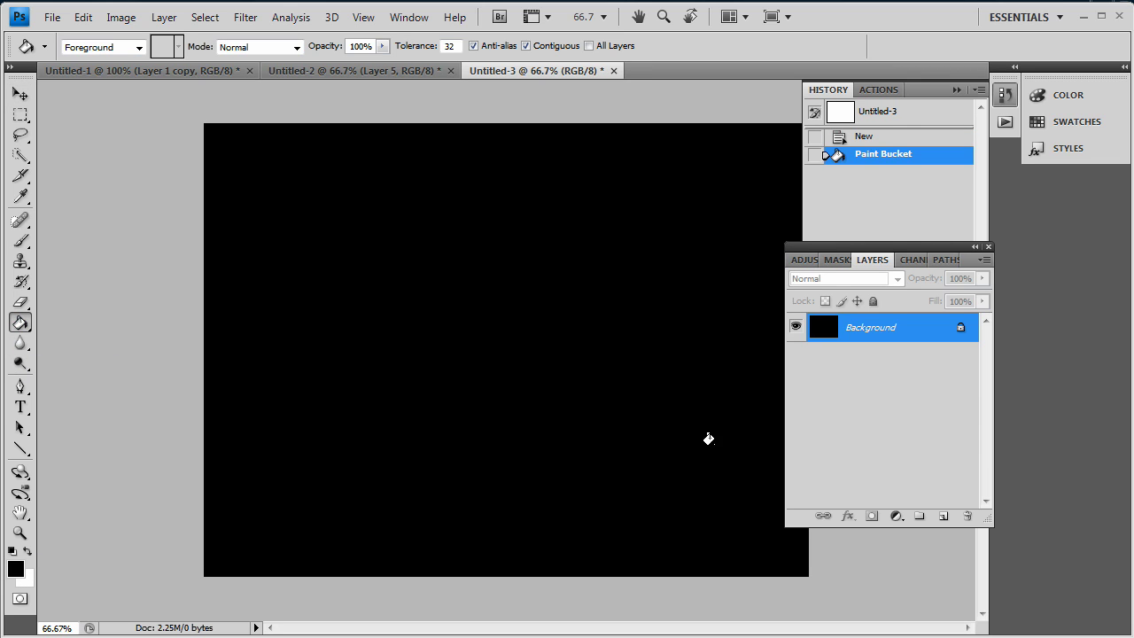
left_click(943, 516)
left_click(19, 114)
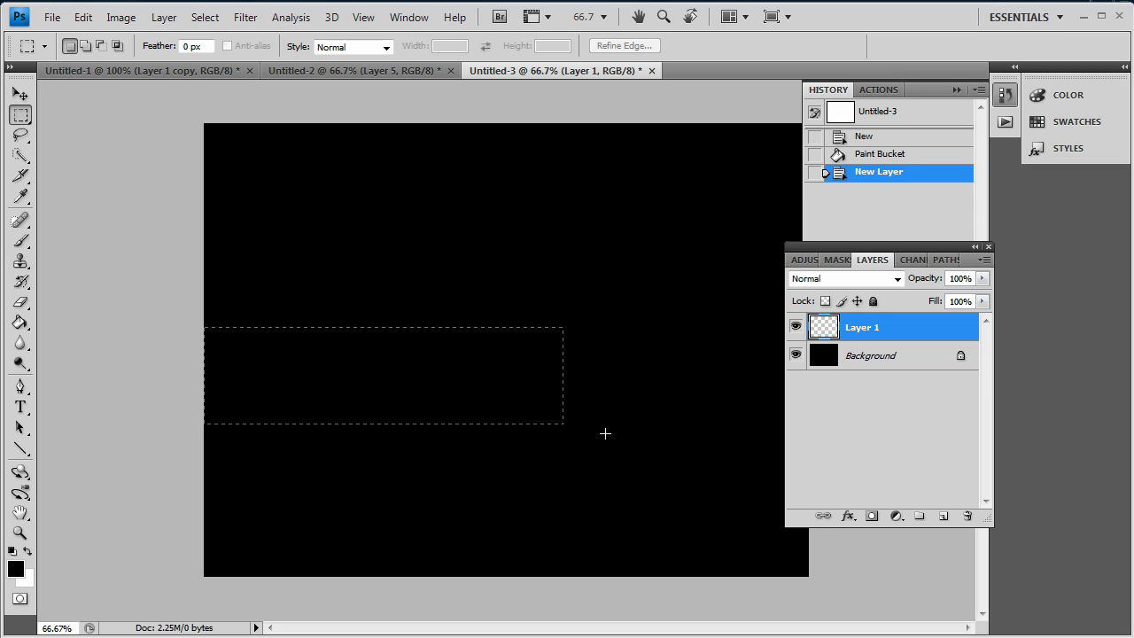
left_click_drag(605, 433, 839, 581)
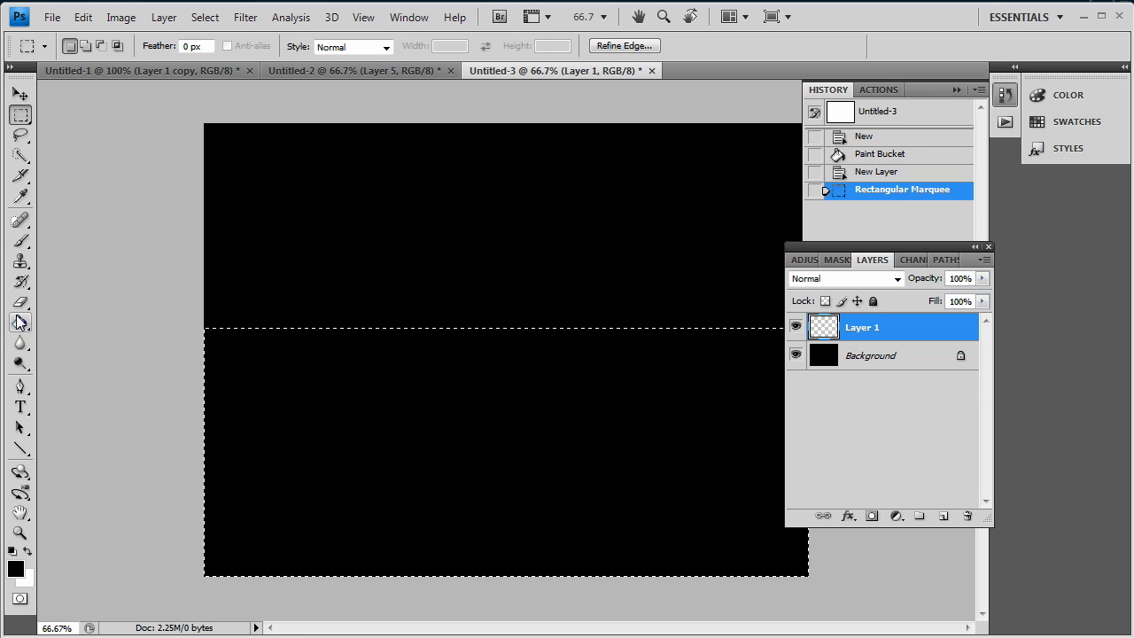
Set up a teal (#216a82) to black gradient in the Gradient Editor.
left_click(20, 322)
left_click(84, 323)
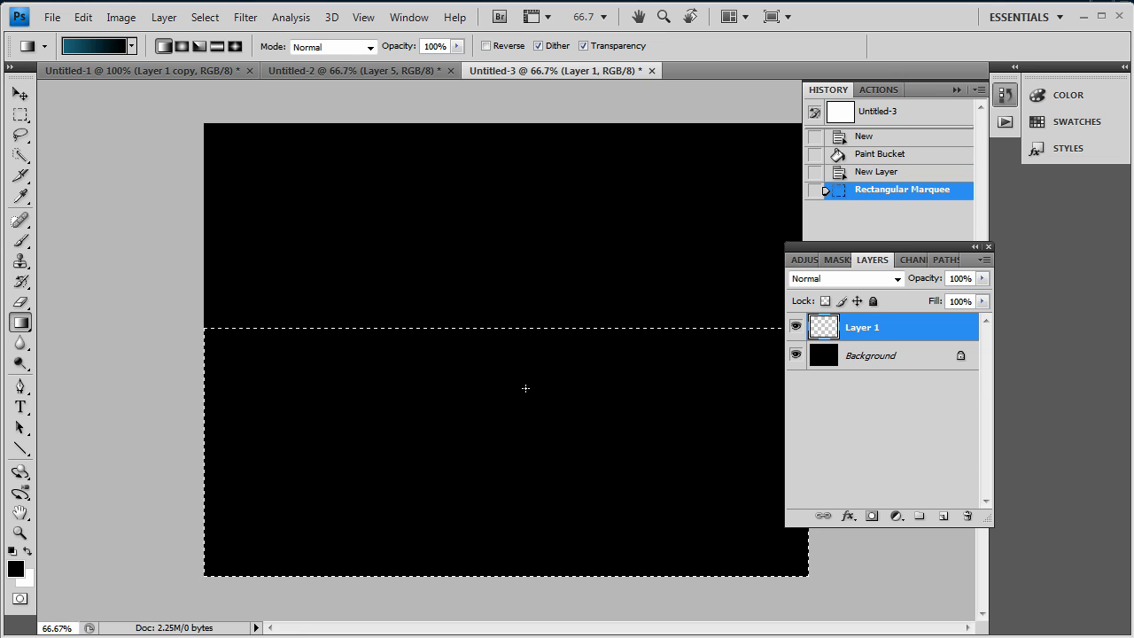
left_click(93, 46)
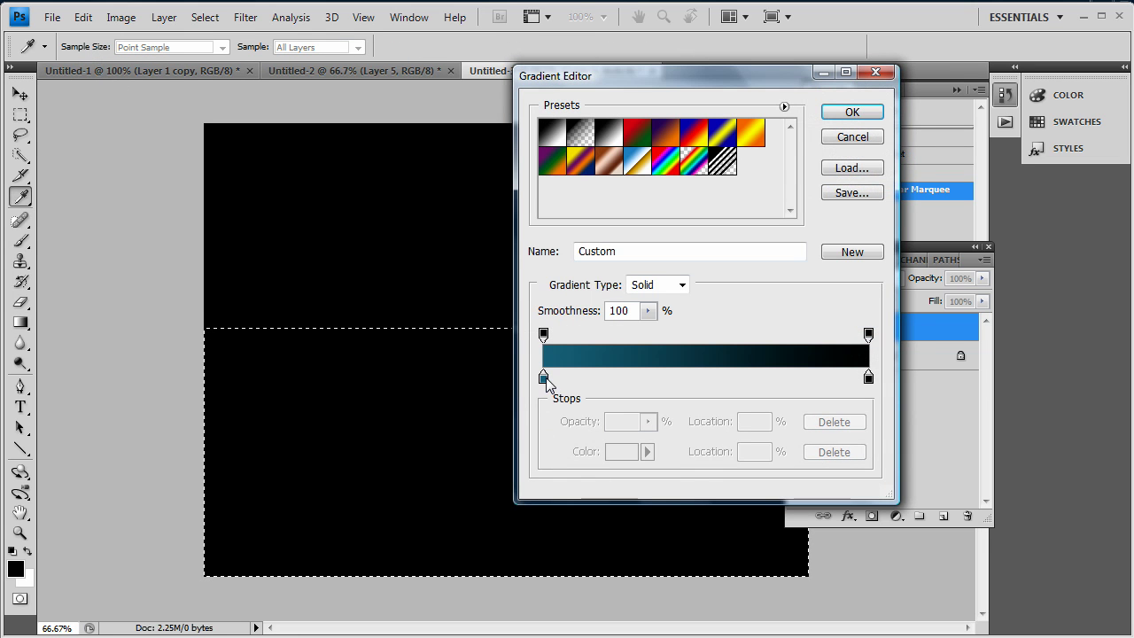
left_click(543, 378)
left_click(620, 452)
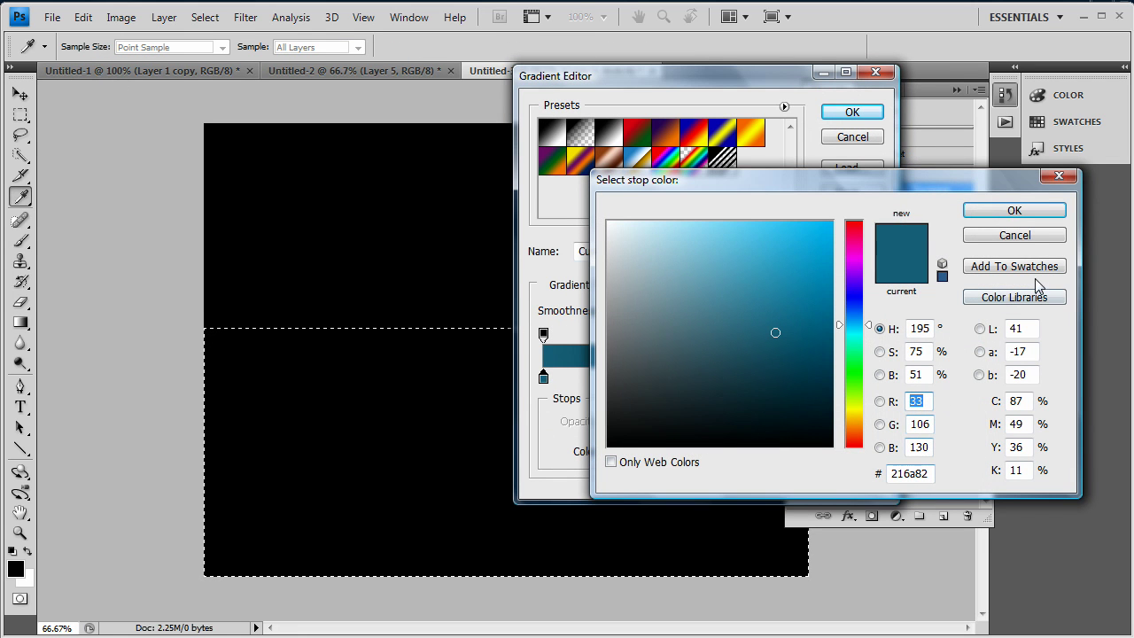
left_click(1014, 236)
left_click(868, 378)
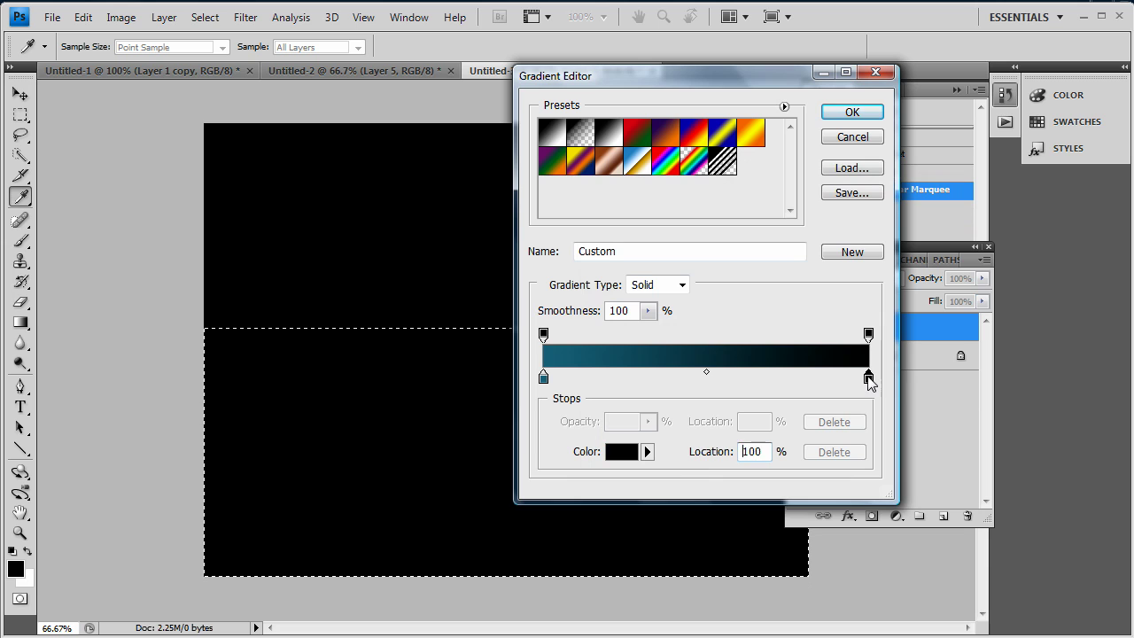
left_click(620, 453)
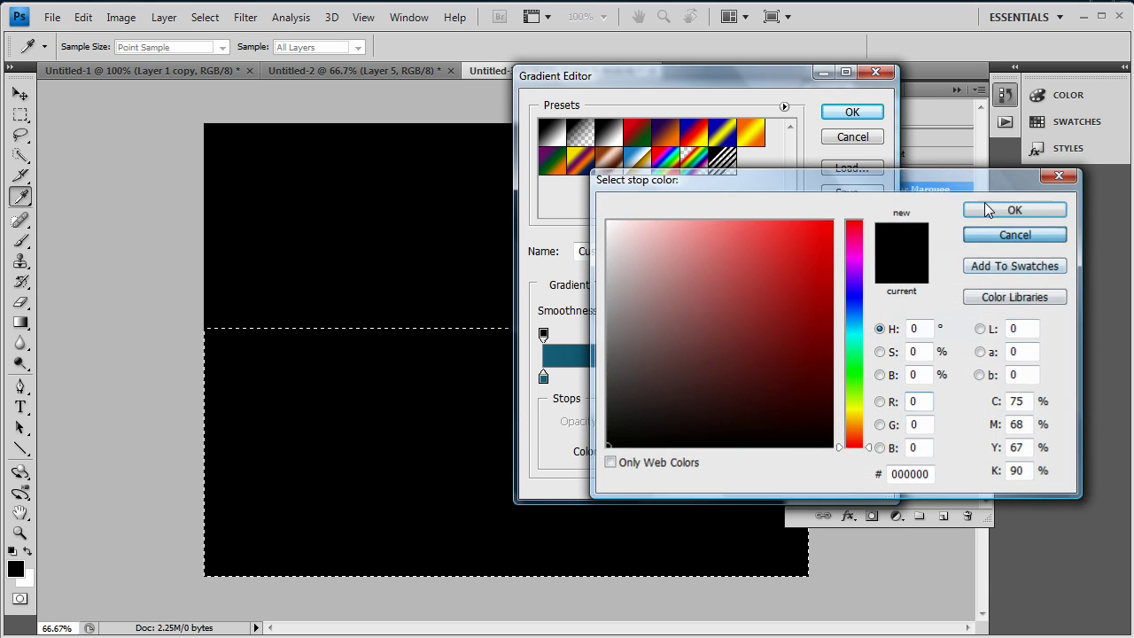
left_click(1017, 237)
left_click(851, 113)
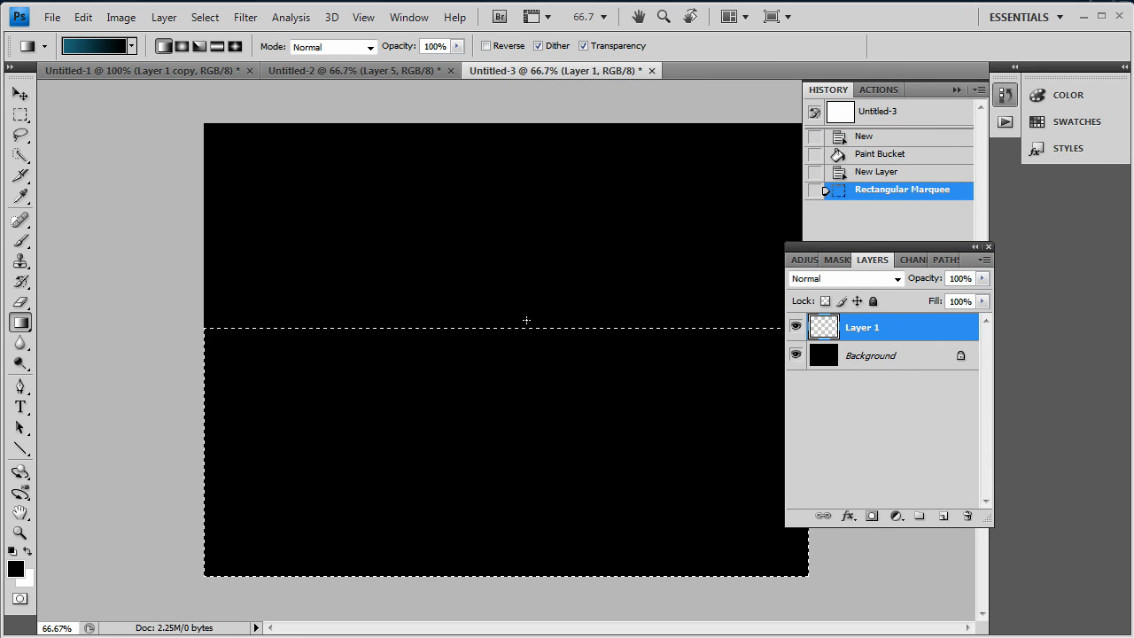
Drag the gradient top-to-bottom in the selection, deselect, and set Layer 1 opacity to 61%.
left_click_drag(515, 319, 500, 419)
left_click_drag(503, 580, 502, 581)
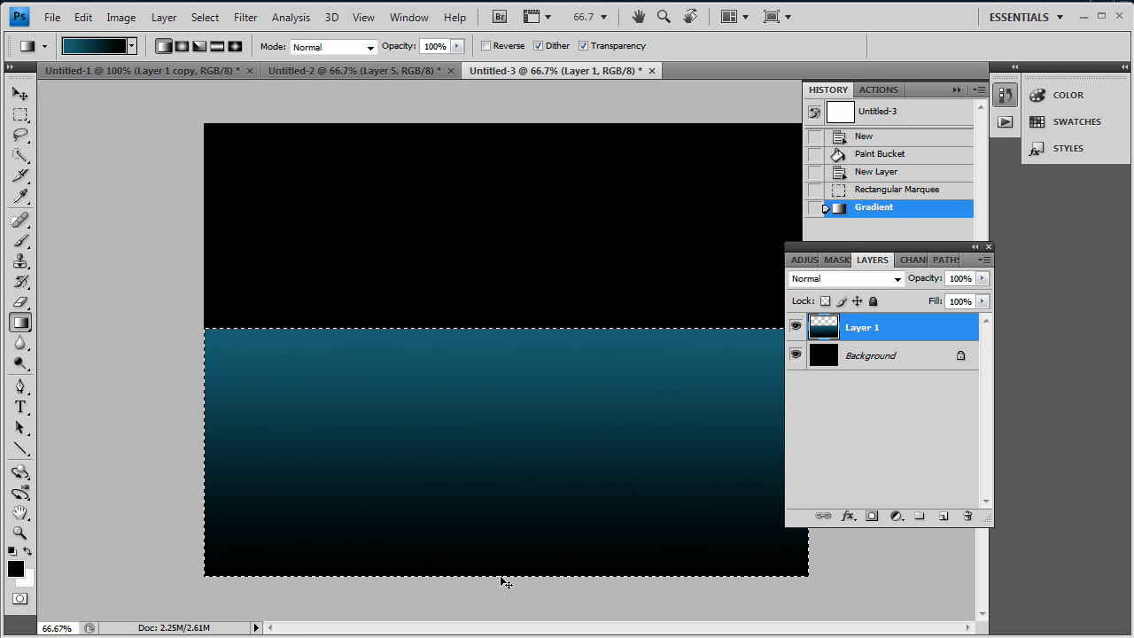
left_click(22, 116)
left_click(162, 238)
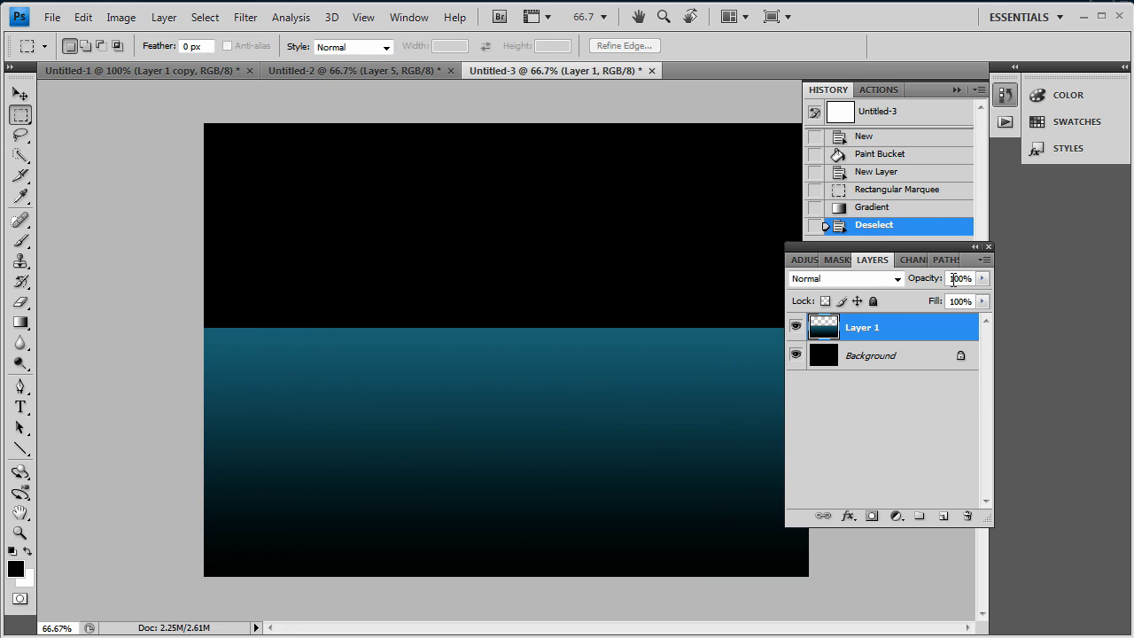
mouse_move(981, 278)
left_mouse_down()
mouse_move(964, 299)
mouse_move(947, 296)
left_mouse_up()
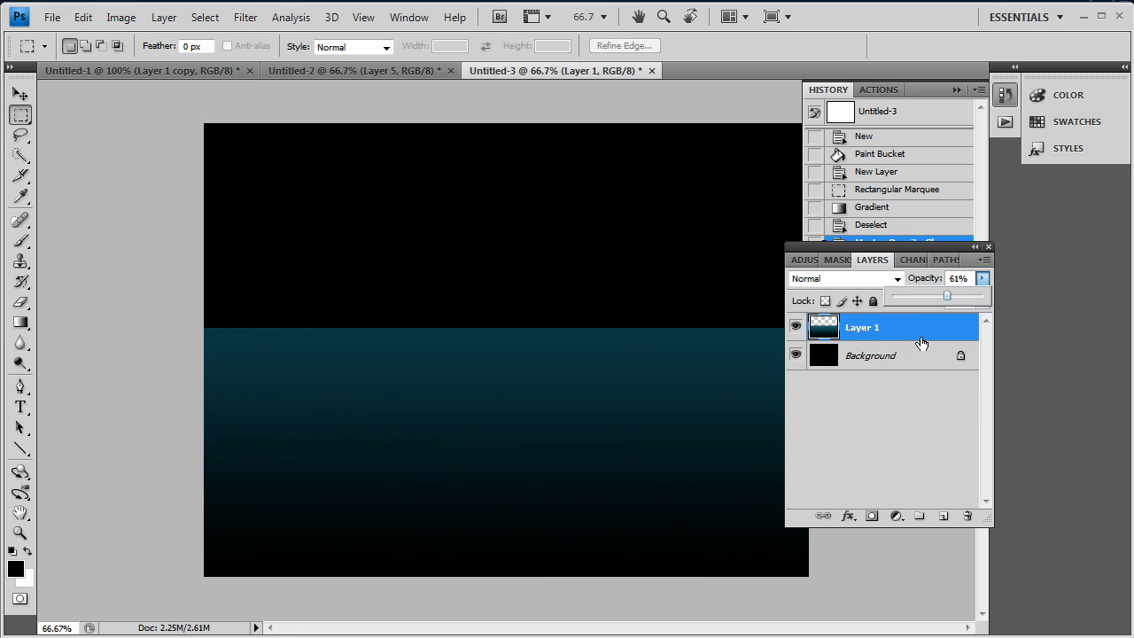
Add a new Layer 2 and fill it with black.
left_click(937, 519)
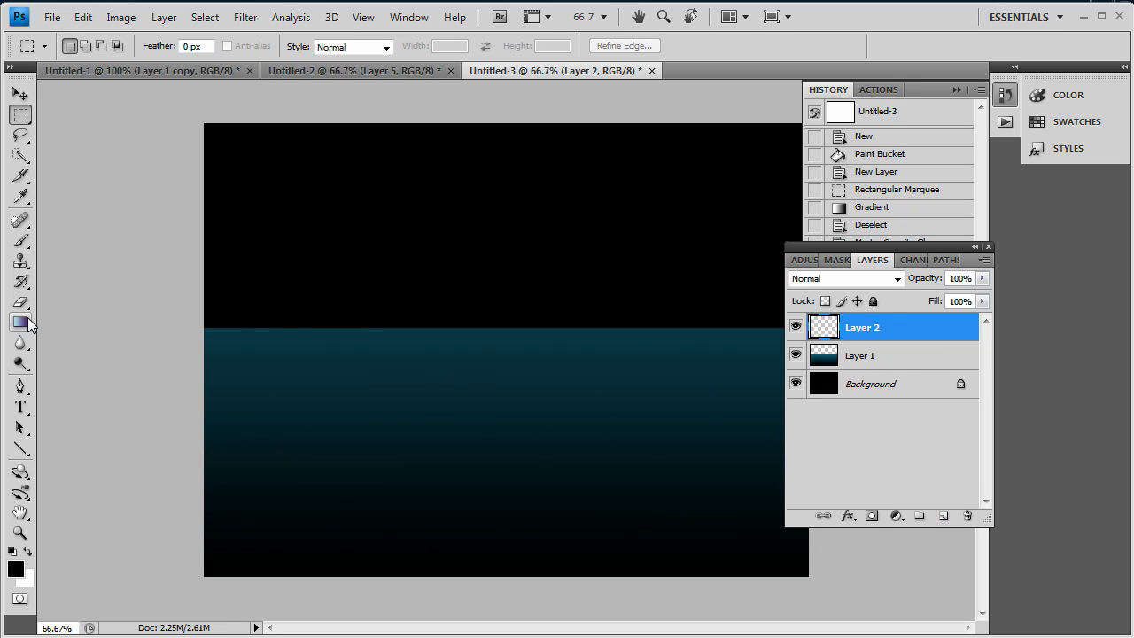
left_click_drag(27, 324, 94, 339)
left_click(546, 282)
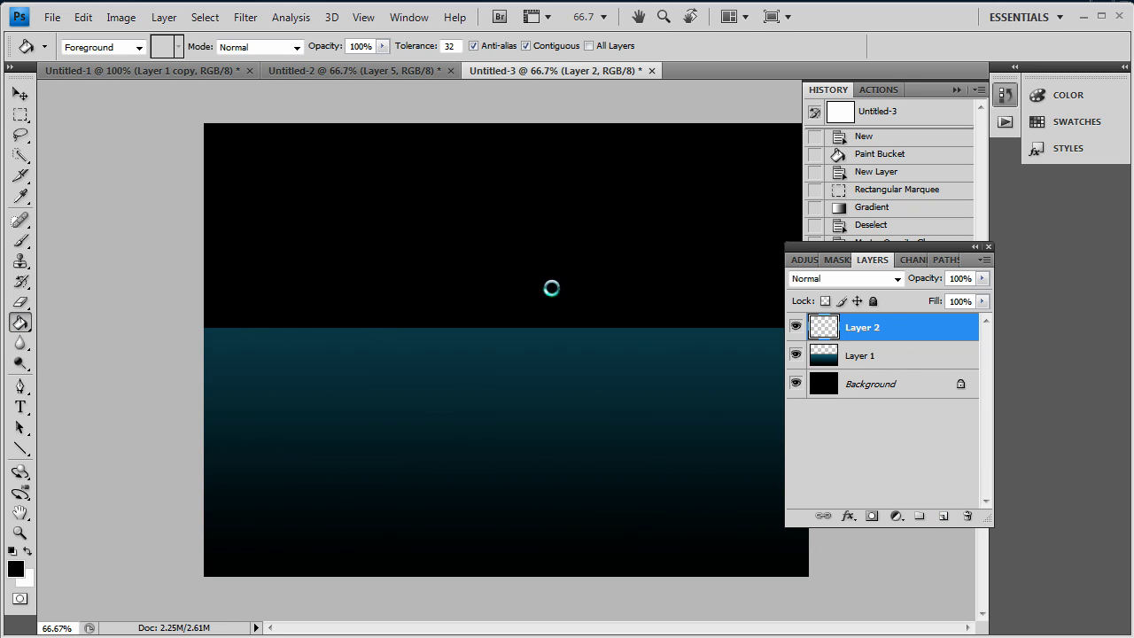
Render a centred 105mm Prime lens flare on Layer 2.
left_click(246, 17)
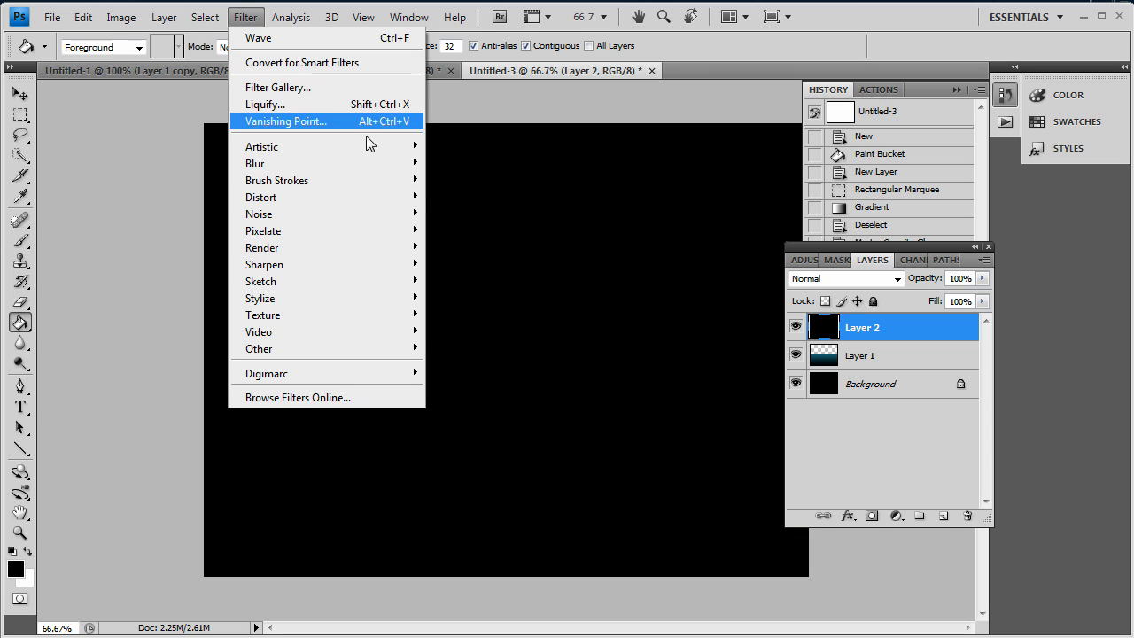
mouse_move(262, 248)
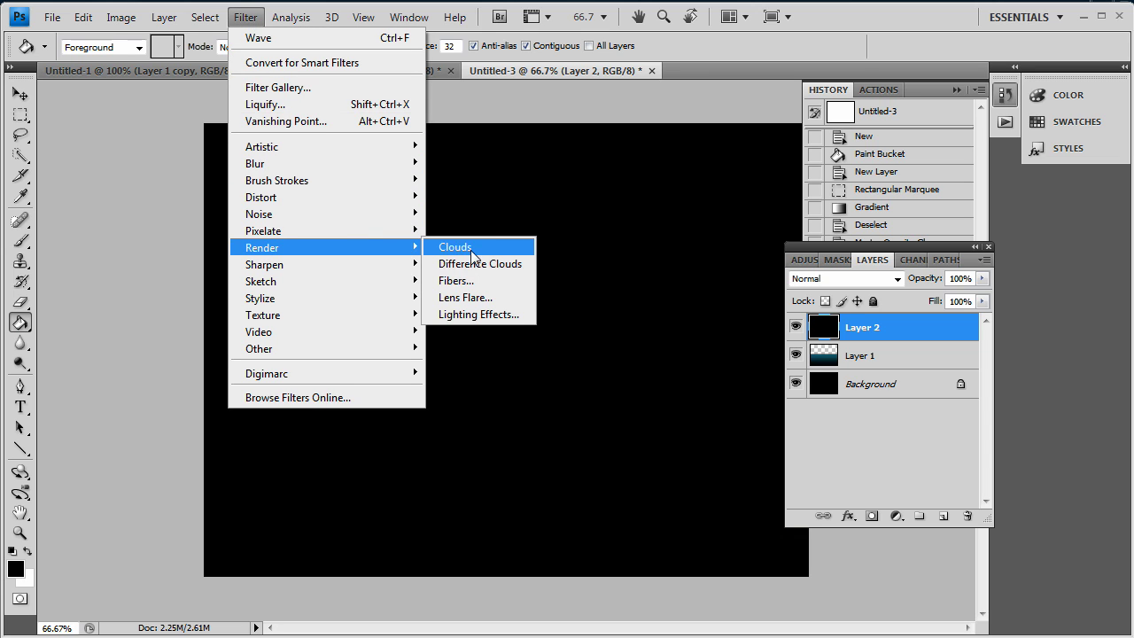
left_click(466, 293)
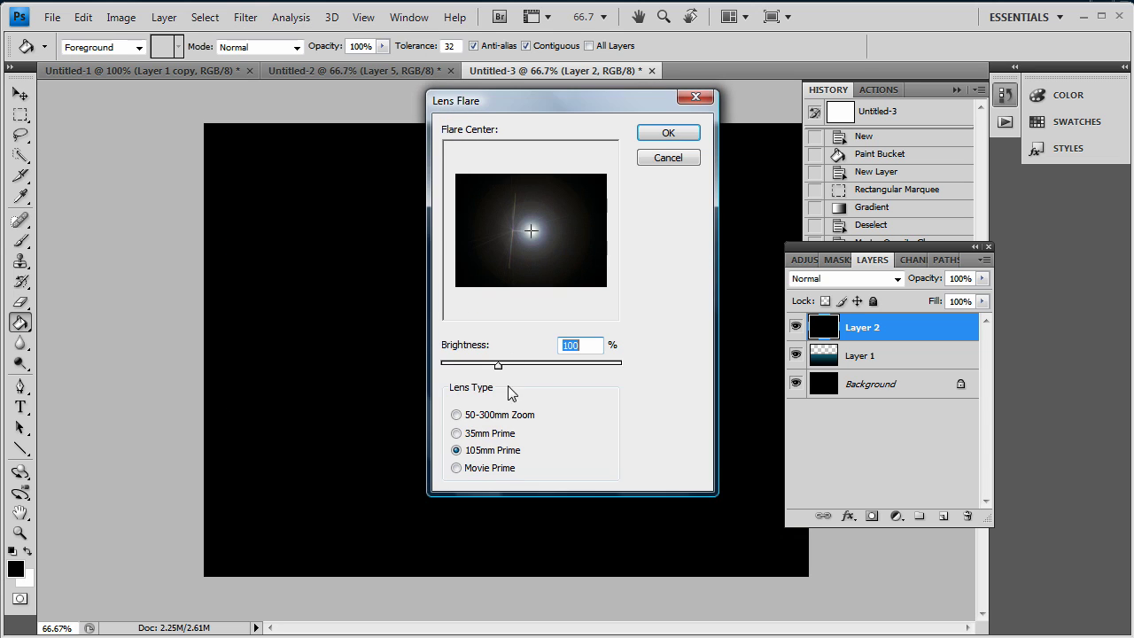
left_click(457, 433)
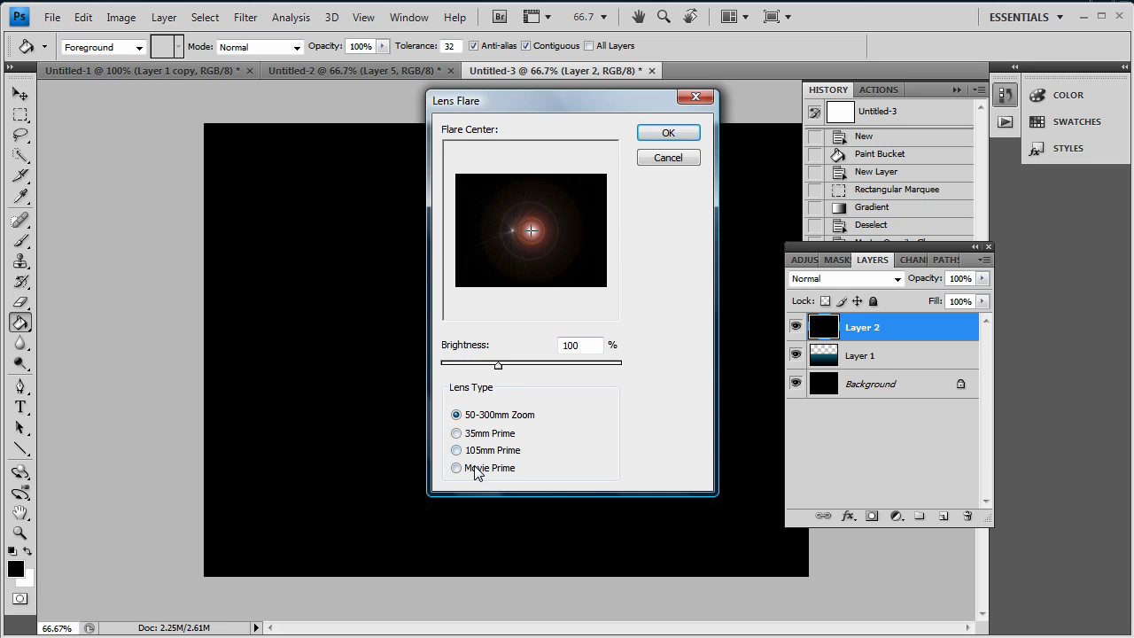
left_click(469, 466)
left_click(467, 451)
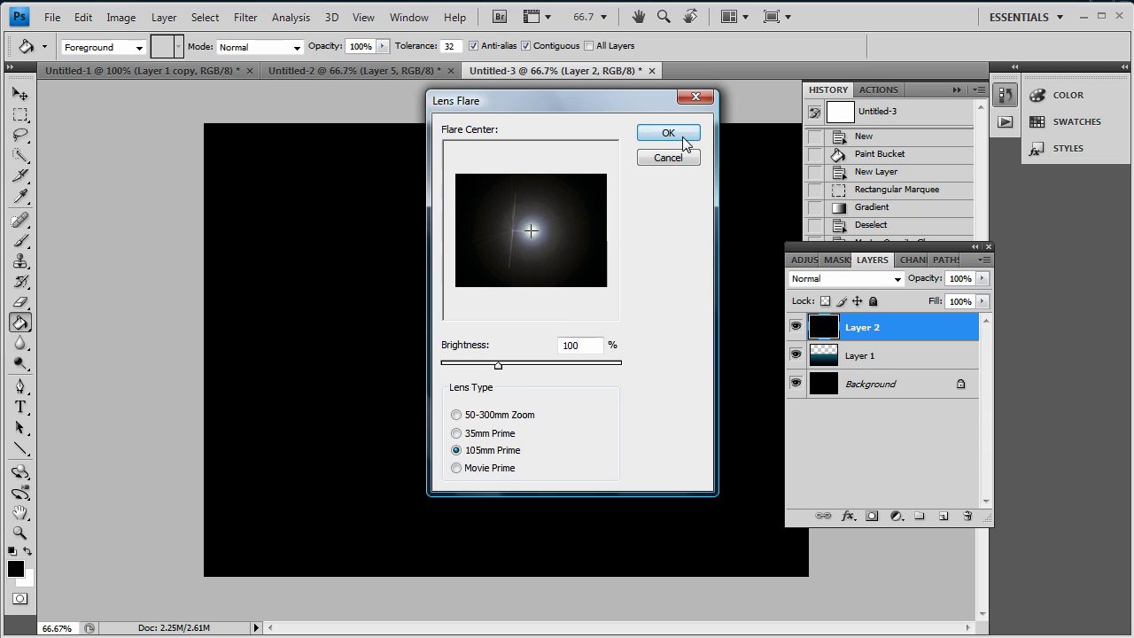
left_click(531, 232)
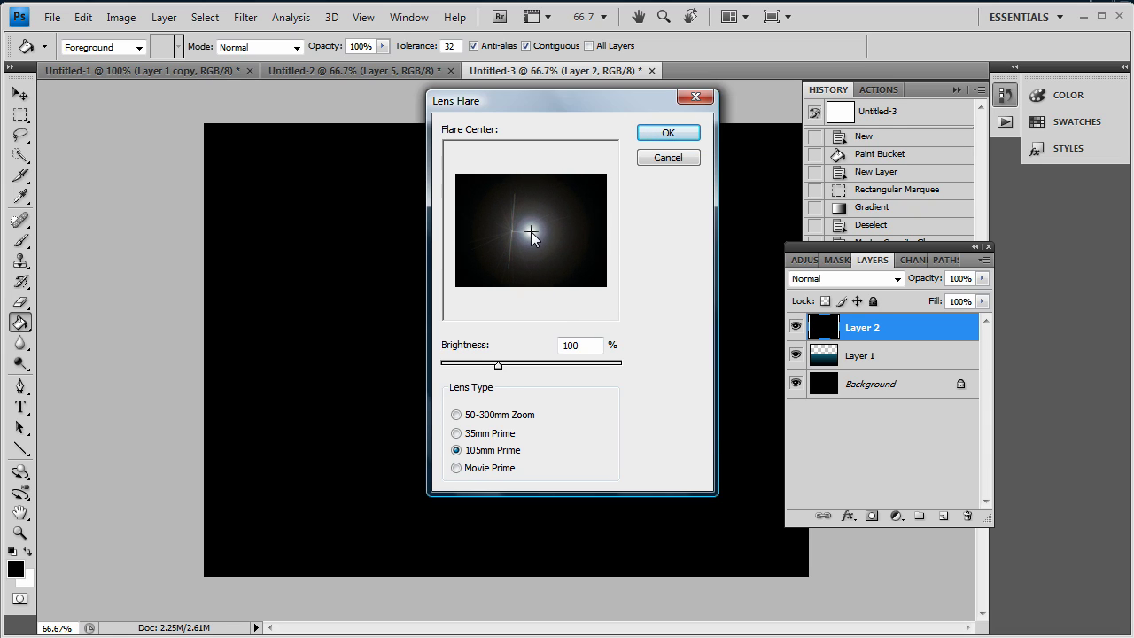
left_click(662, 133)
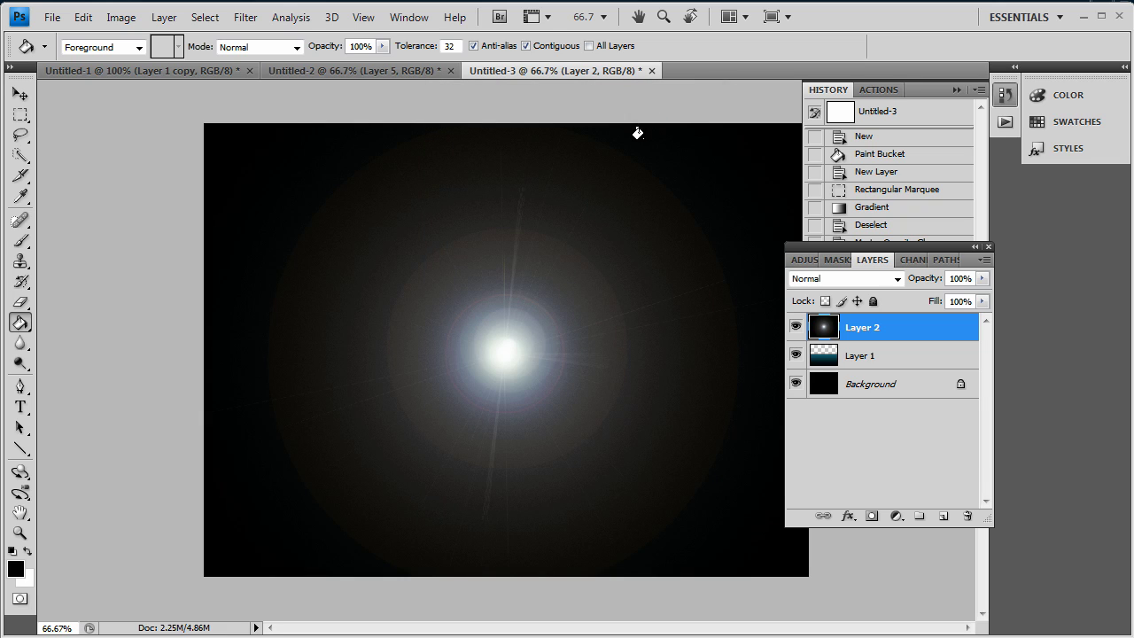
Colorize the flare layer with Hue/Saturation at hue about 202 and saturation 25.
key("ctrl+u")
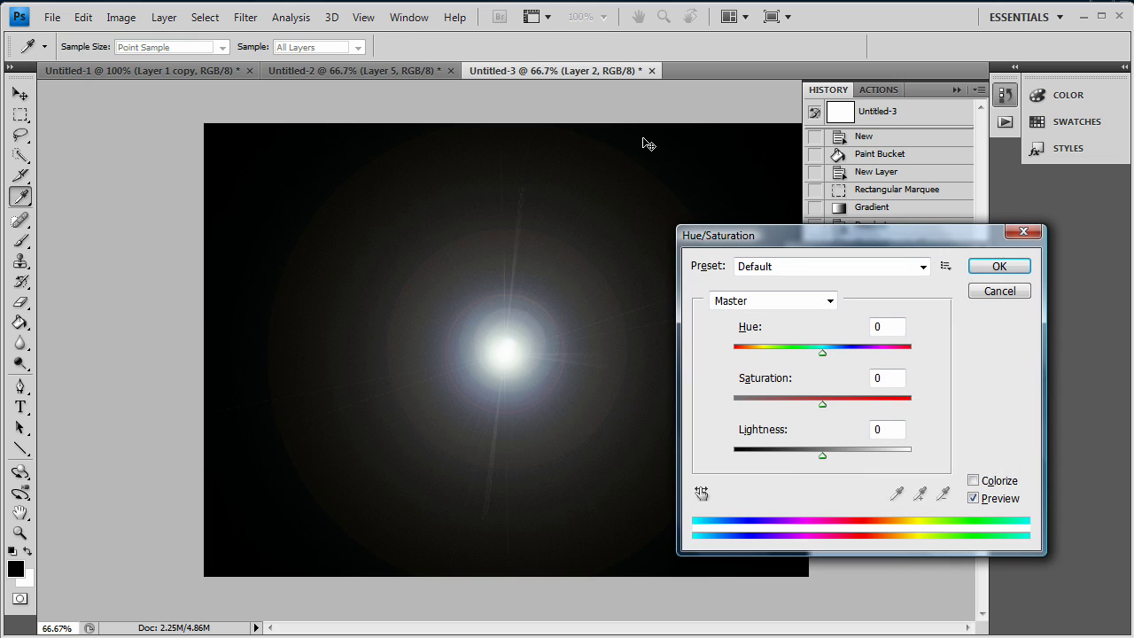
left_click(972, 480)
left_click_drag(823, 352, 836, 353)
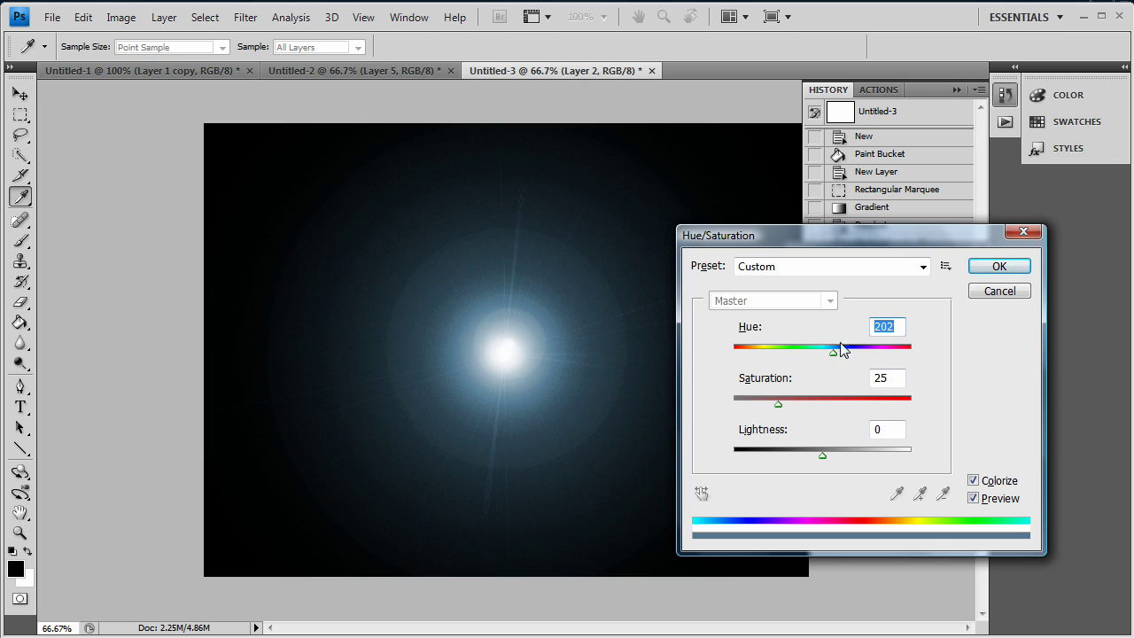
left_click(999, 265)
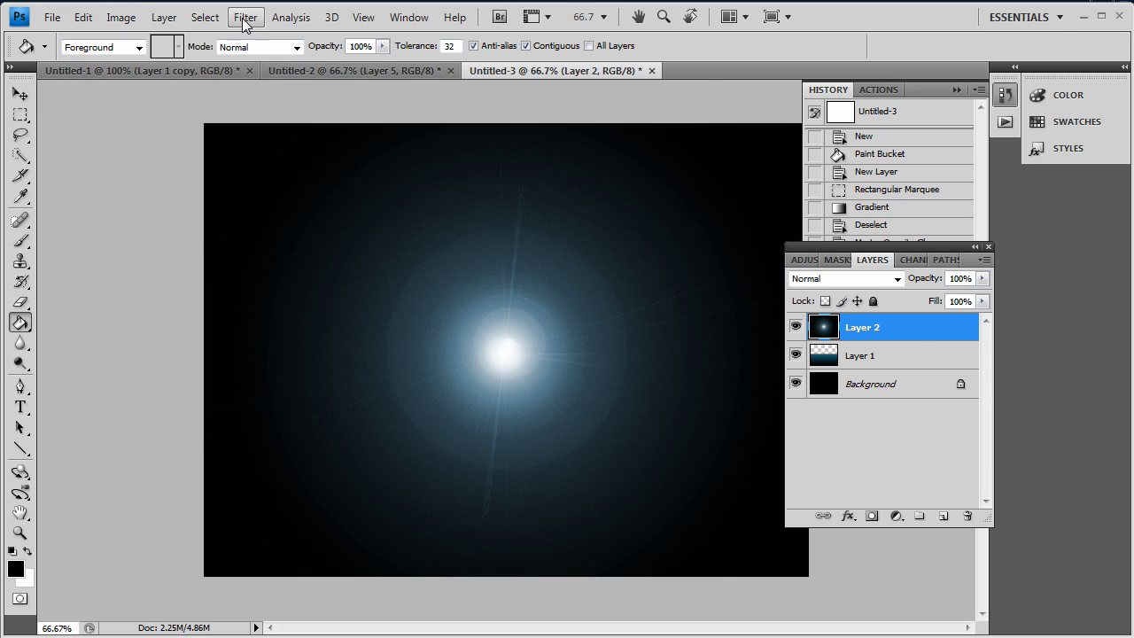
Duplicate the flare layer as Layer 2 copy.
right_click(870, 329)
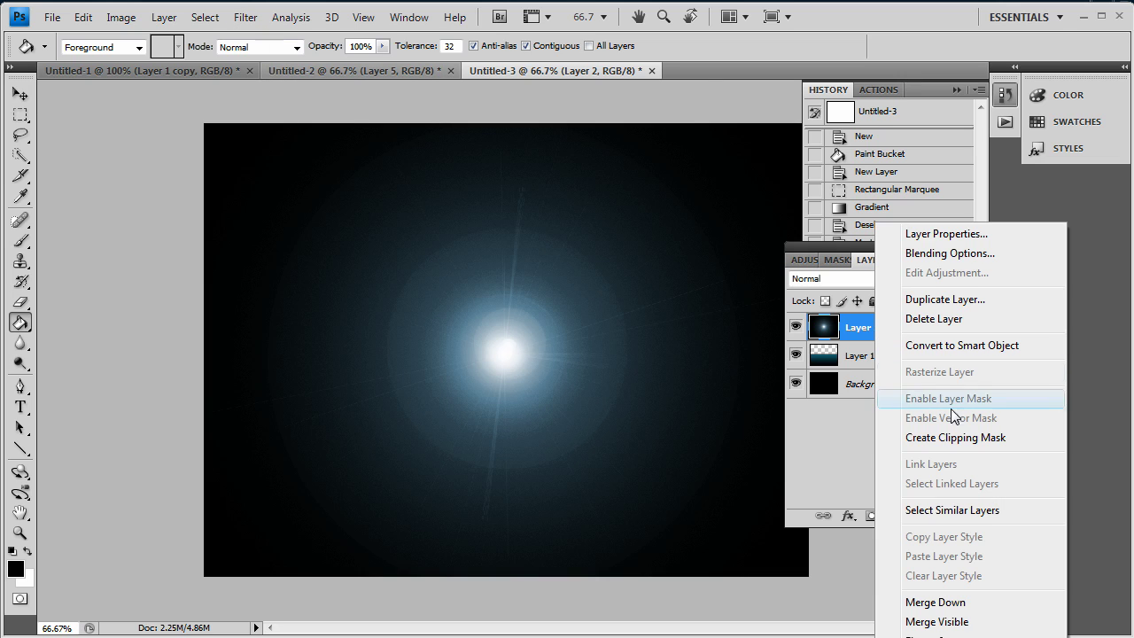
left_click(945, 300)
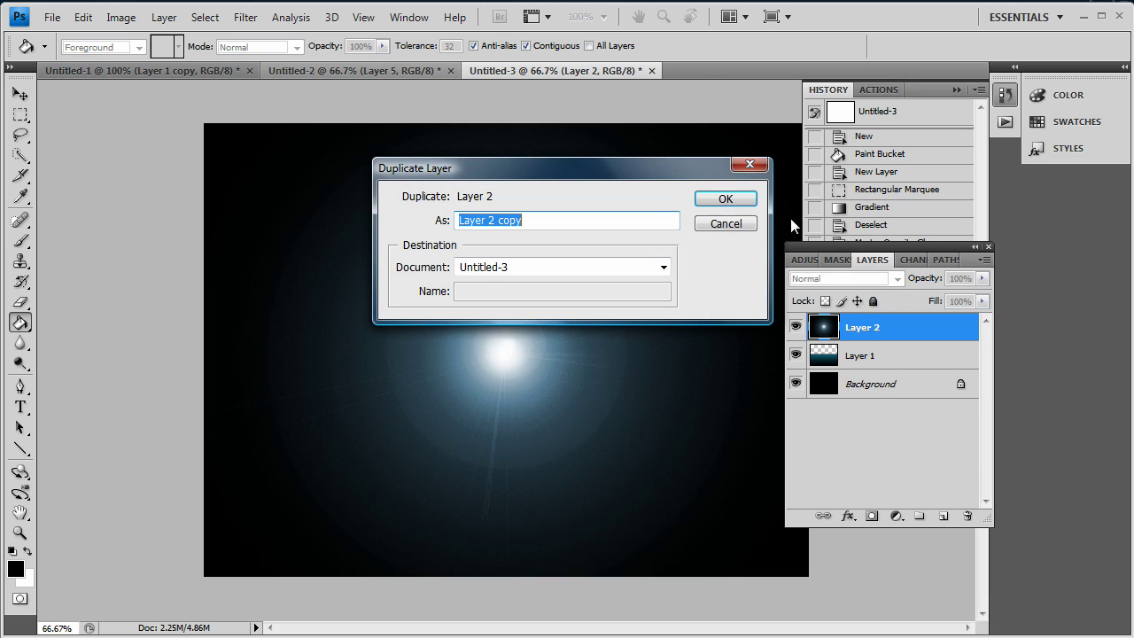
left_click(740, 200)
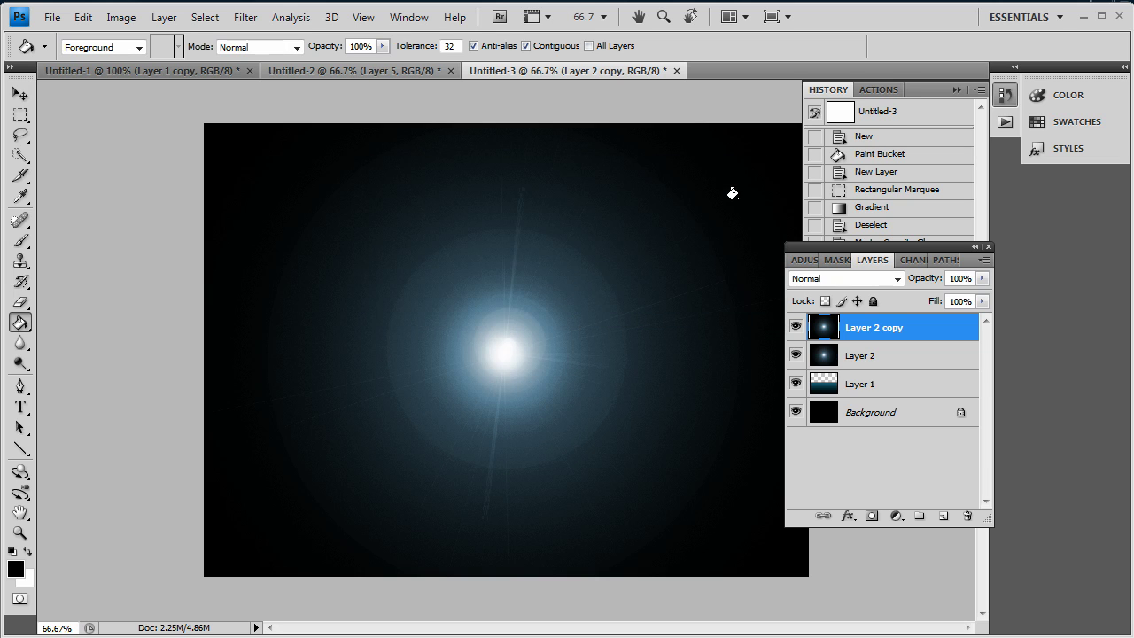
Free-transform the copy into a thin horizontal streak and nudge it up across the glow.
left_click(84, 16)
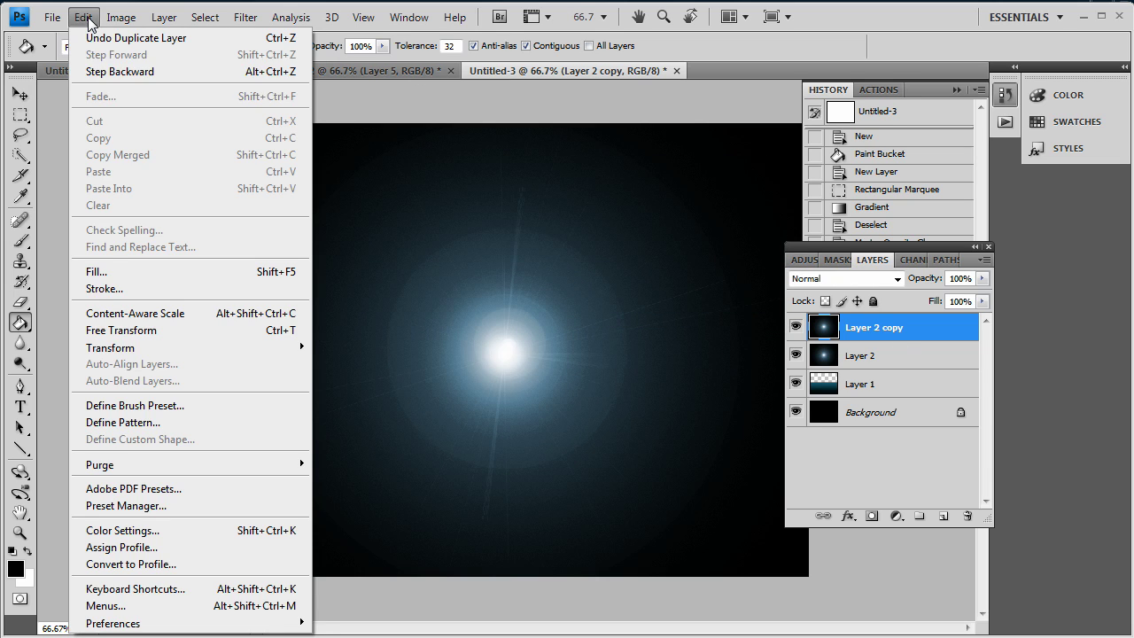
left_click(97, 330)
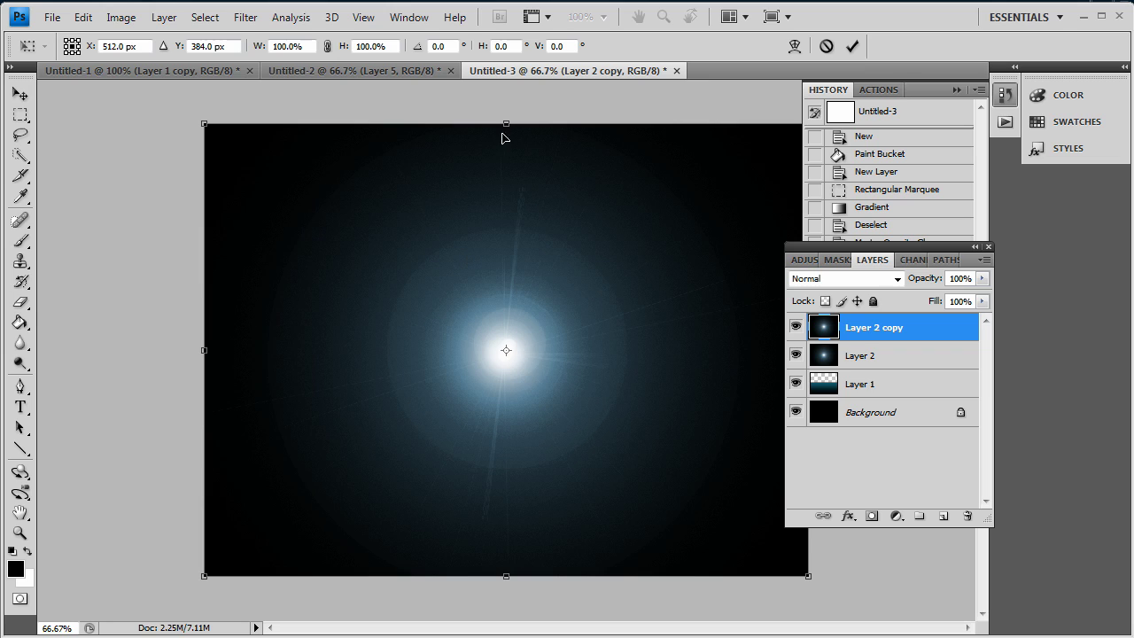
left_click_drag(507, 124, 506, 555)
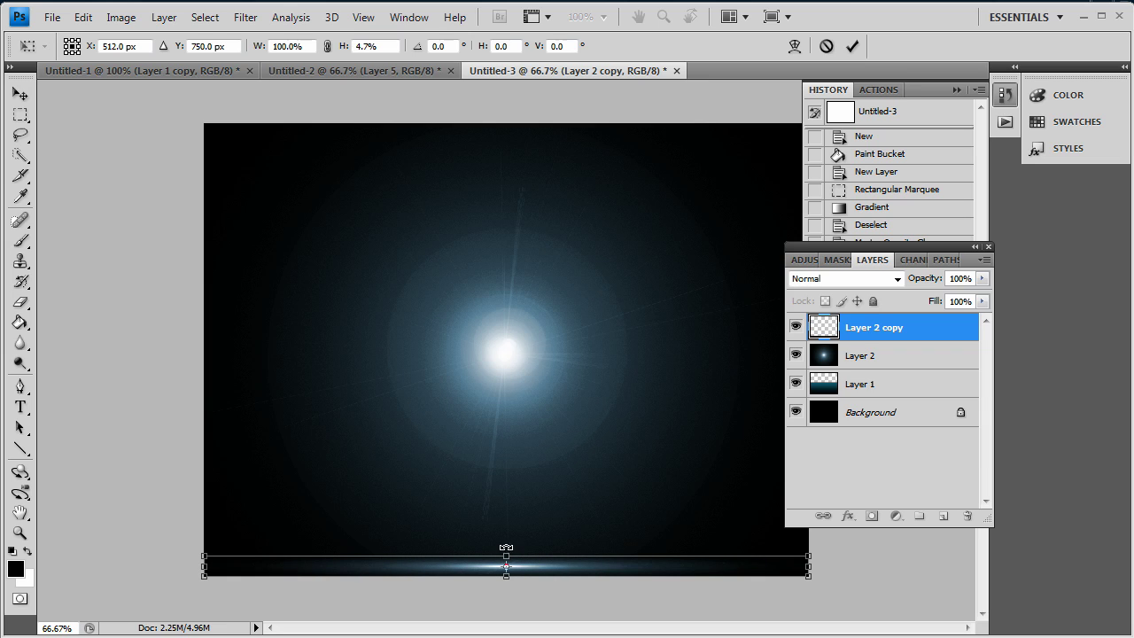
left_click(20, 96)
left_click(489, 269)
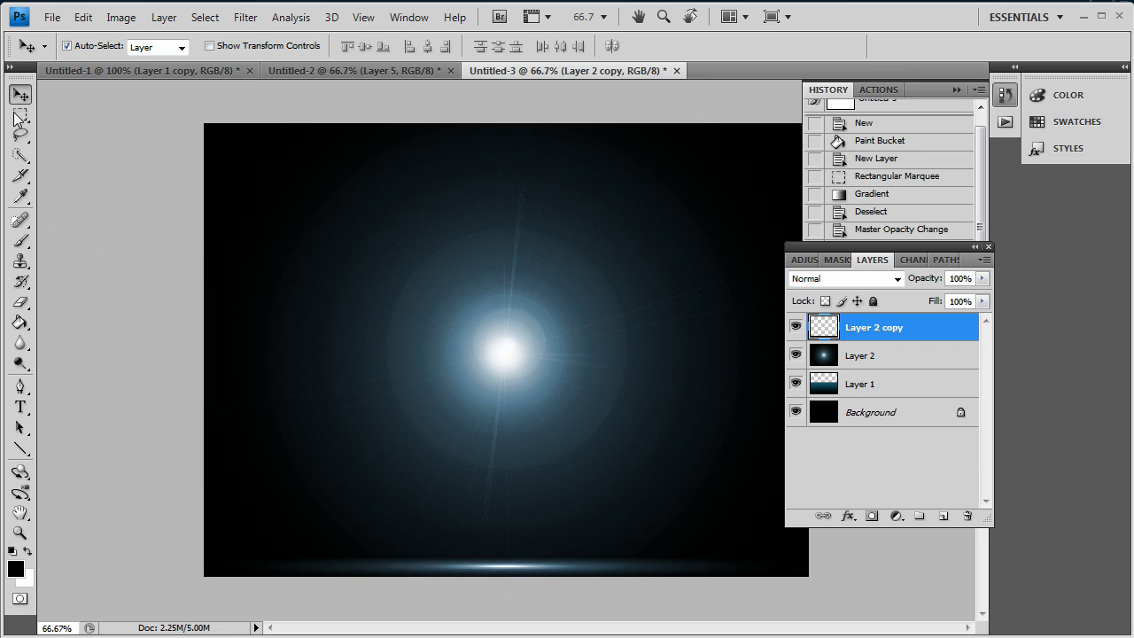
key("shift+Up")
key("shift+Up")
key("shift+Up")
key("shift+Up")
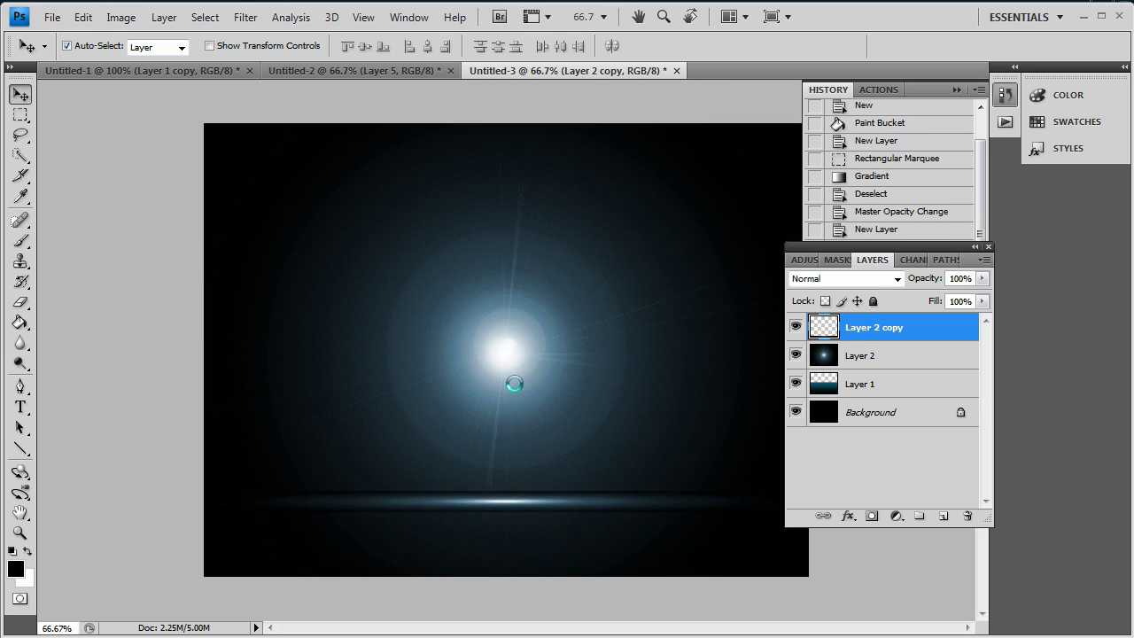
key("shift+Up")
key("shift+Up")
key("shift+Up")
key("shift+Up")
key("shift+Up")
key("shift+Up")
key("shift+Up")
key("shift+Up")
key("shift+Up")
key("shift+Up")
key("shift+Up")
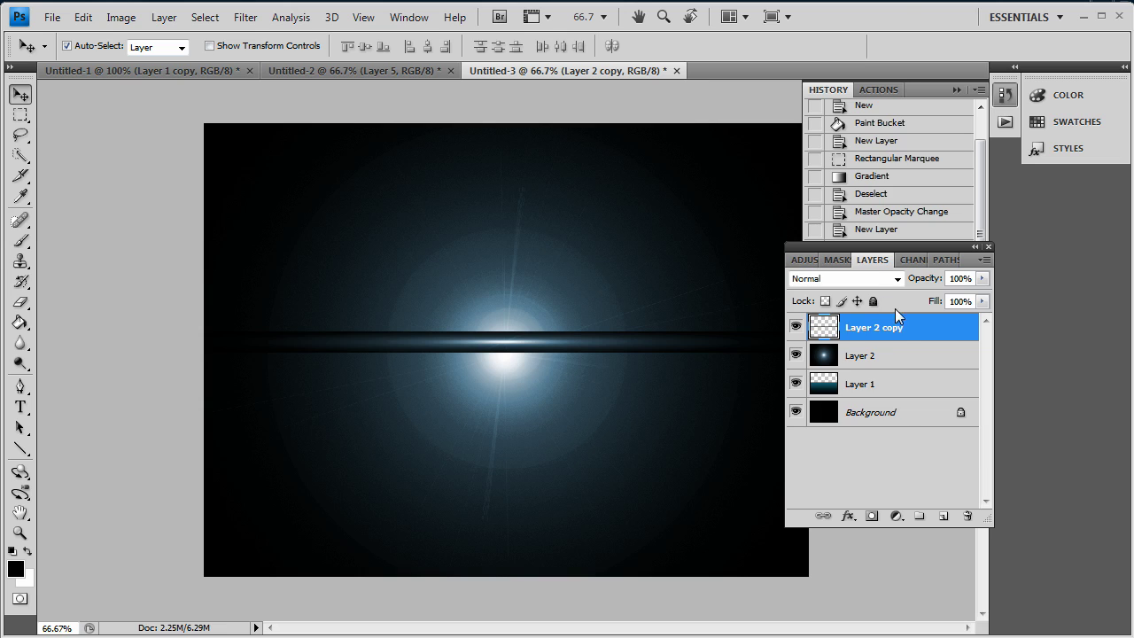
left_click(877, 279)
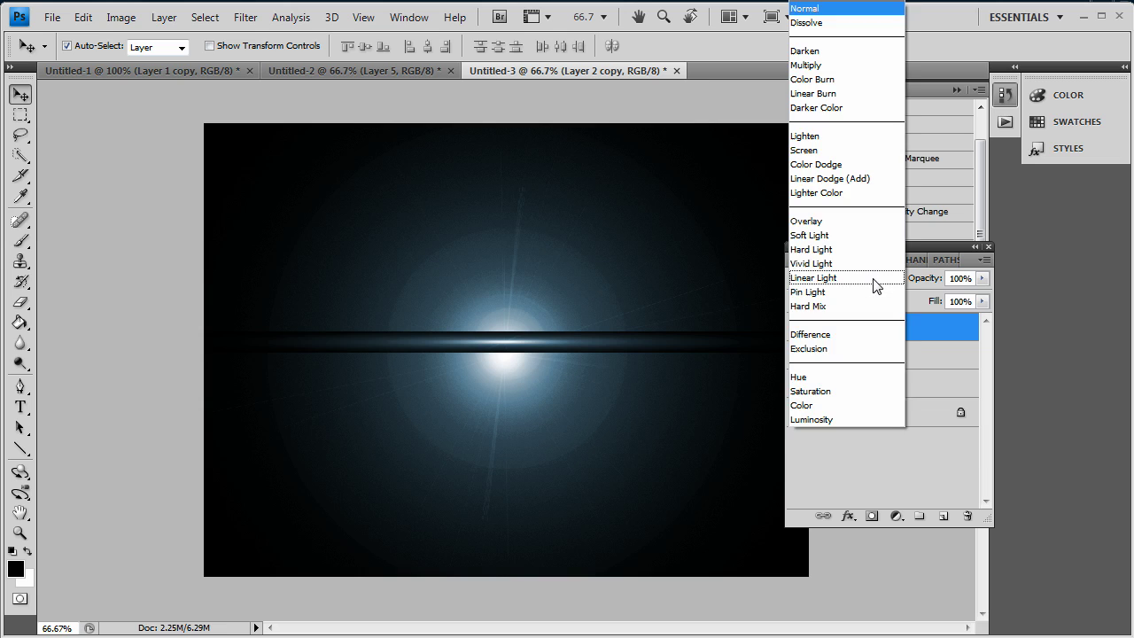
Set both Layer 2 copy and Layer 2 blend modes to Linear Dodge (Add).
left_click(839, 181)
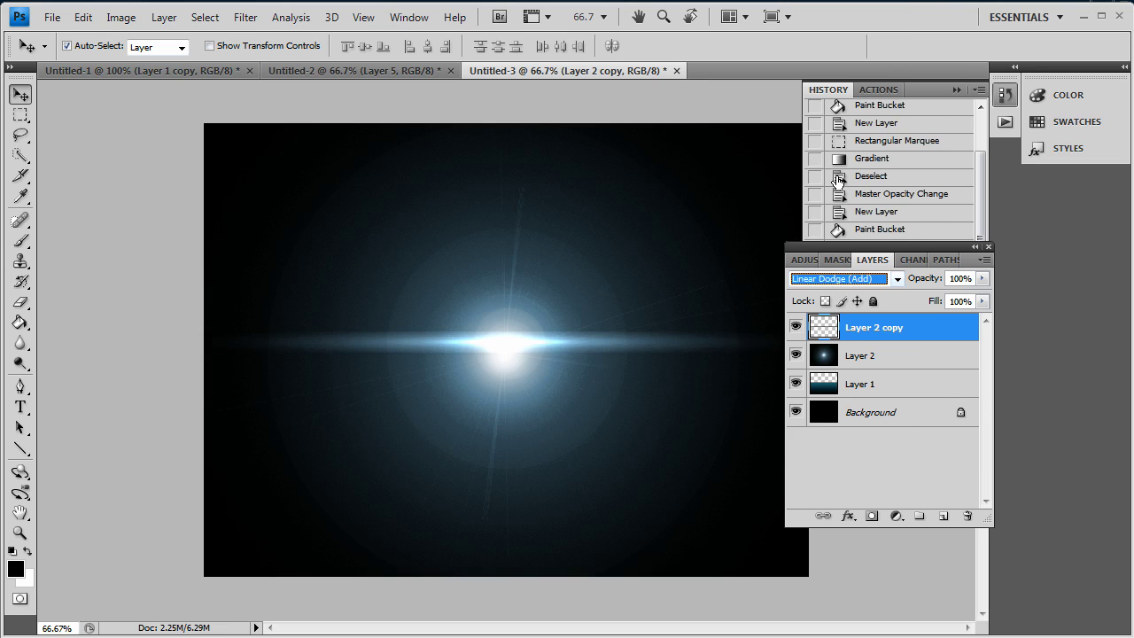
left_click(866, 356)
left_click(849, 278)
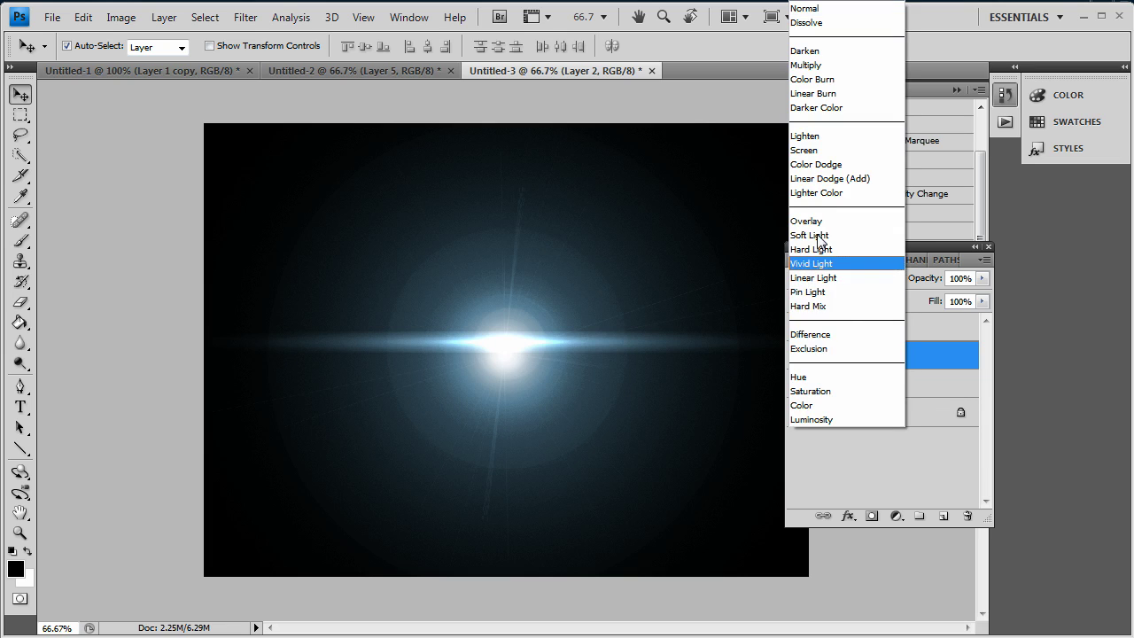
left_click(824, 181)
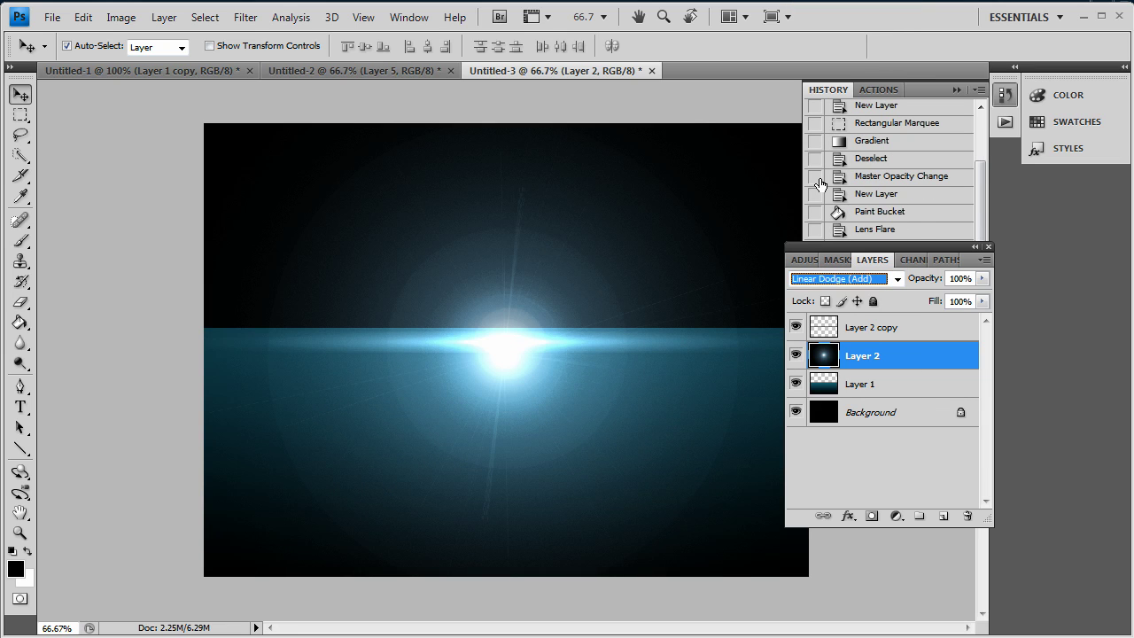
Nudge the streak up onto the horizon and slightly reposition the Layer 2 flare.
left_click(505, 299)
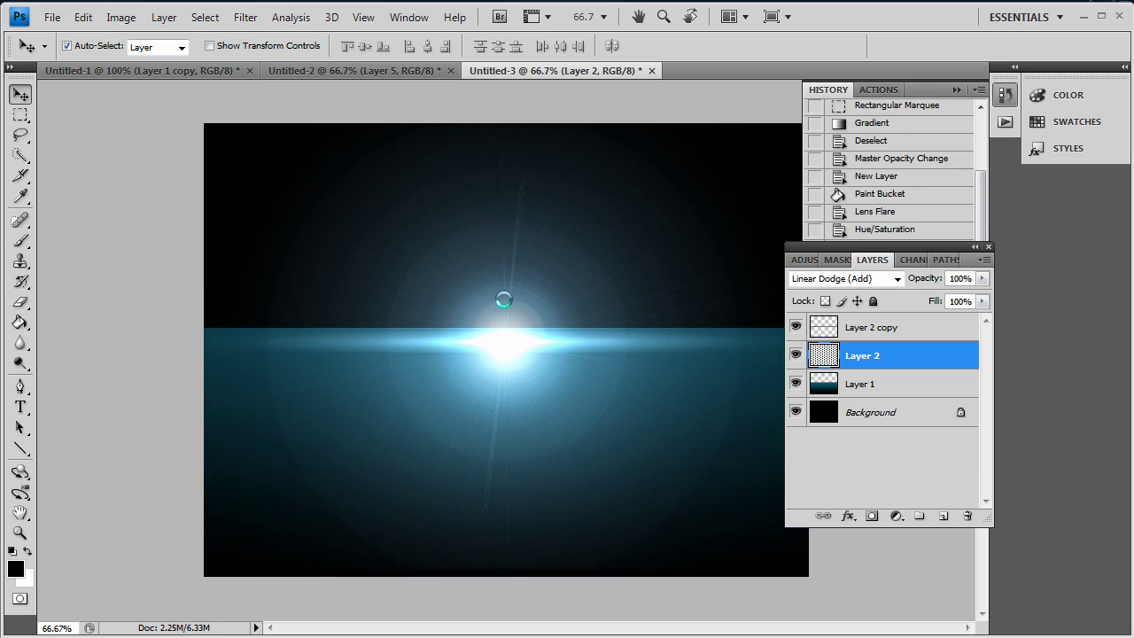
left_click(889, 329)
key("shift+Up")
key("shift+Up")
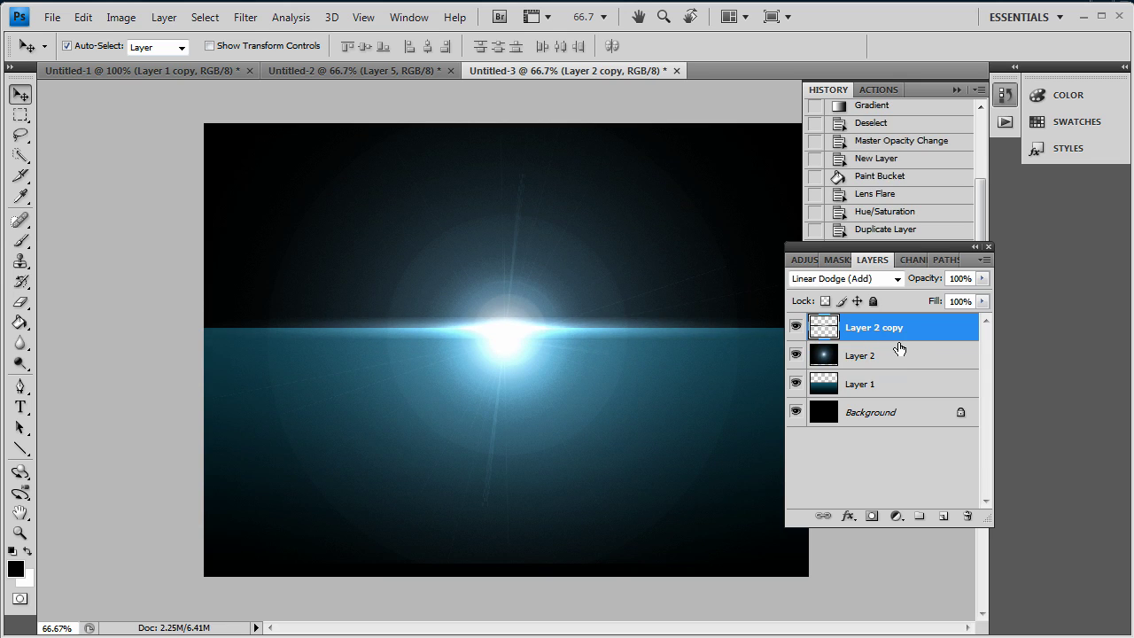
left_click(534, 400)
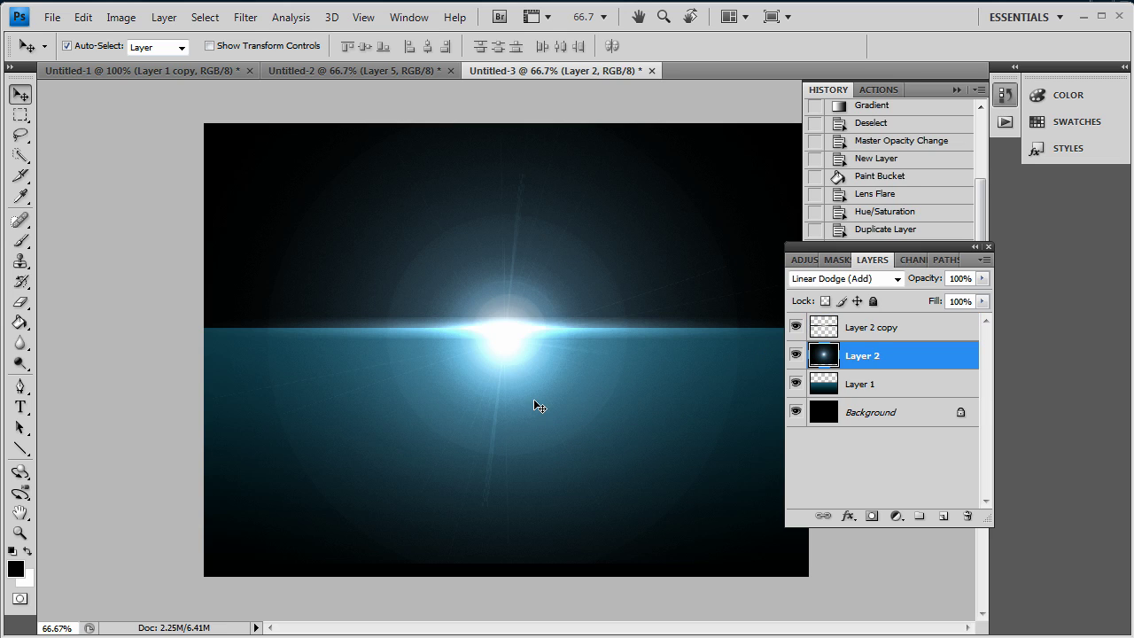
key("Return")
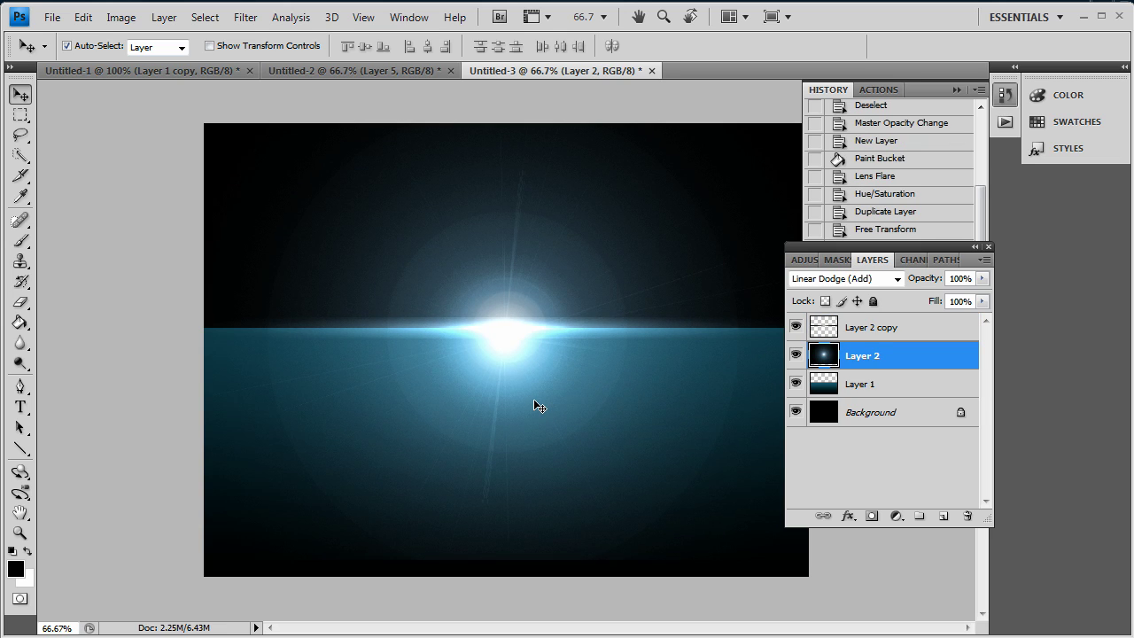
Apply a 12-pixel Gaussian Blur to the Layer 2 flare.
left_click(247, 22)
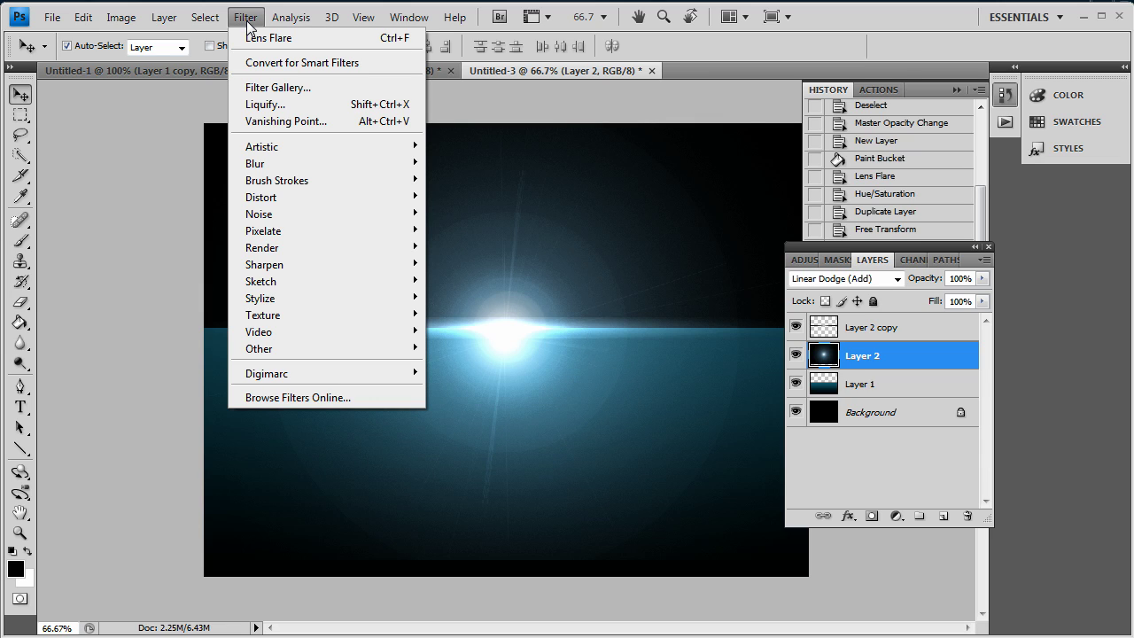
mouse_move(255, 163)
left_click(465, 232)
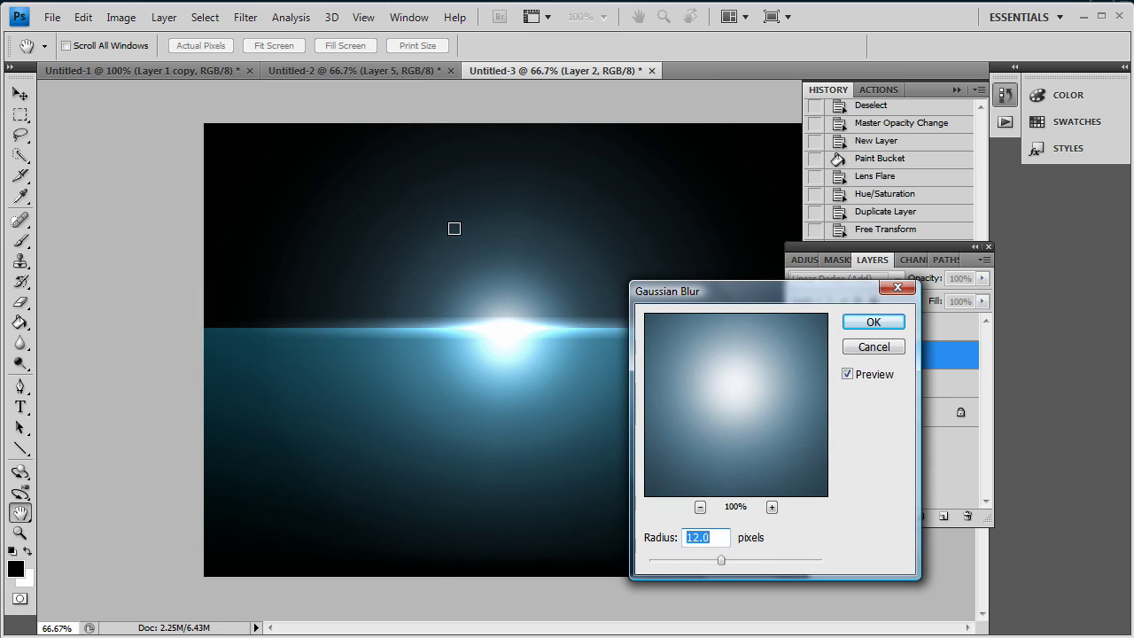
left_click(873, 322)
key("alt+bracketright")
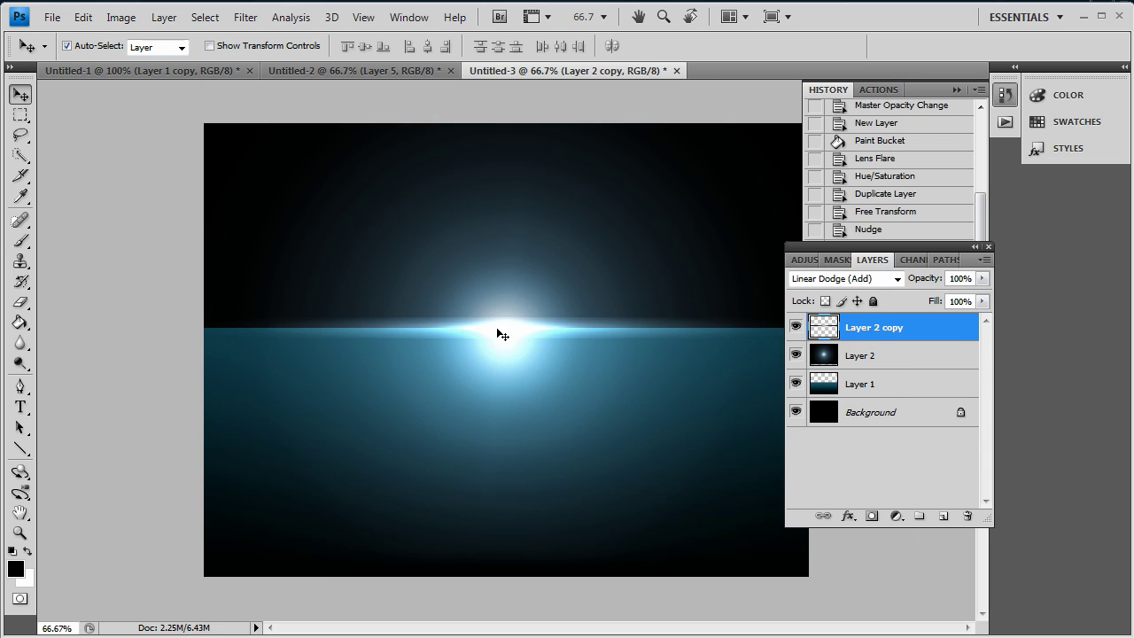
Erase part of the horizon streak with a 45 px soft eraser brush.
left_click(20, 301)
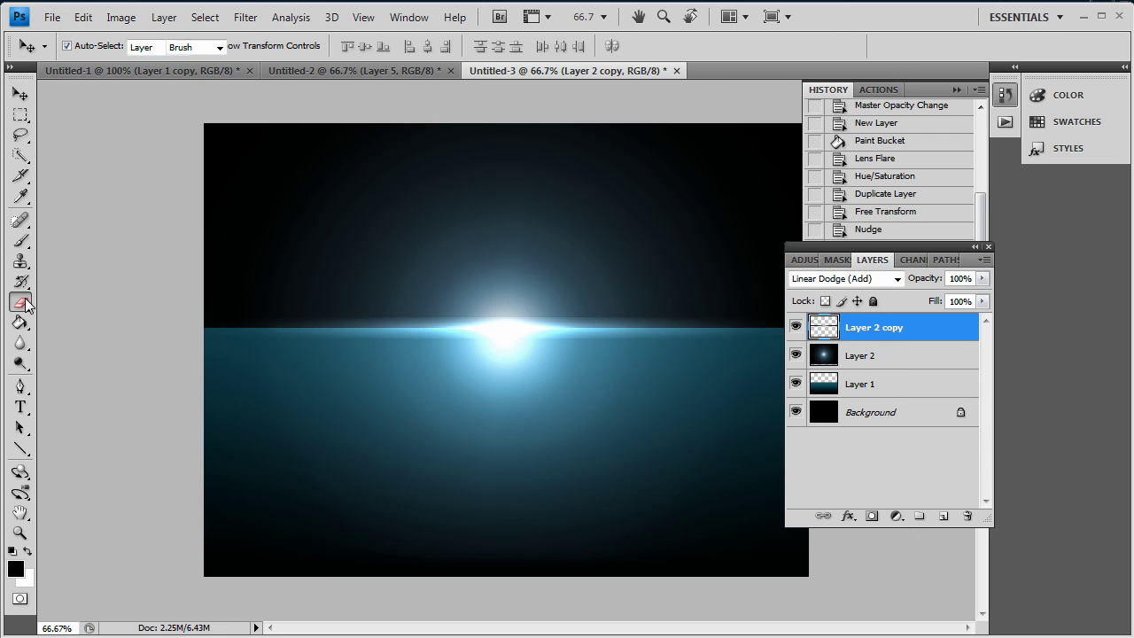
left_click(109, 52)
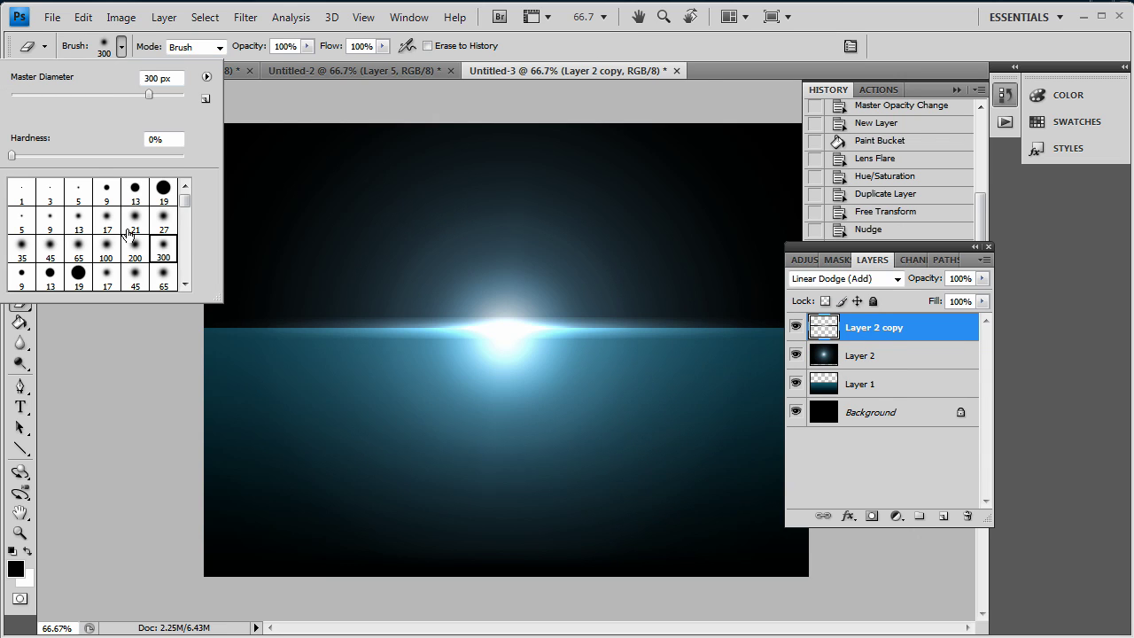
left_click(49, 246)
left_click(609, 381)
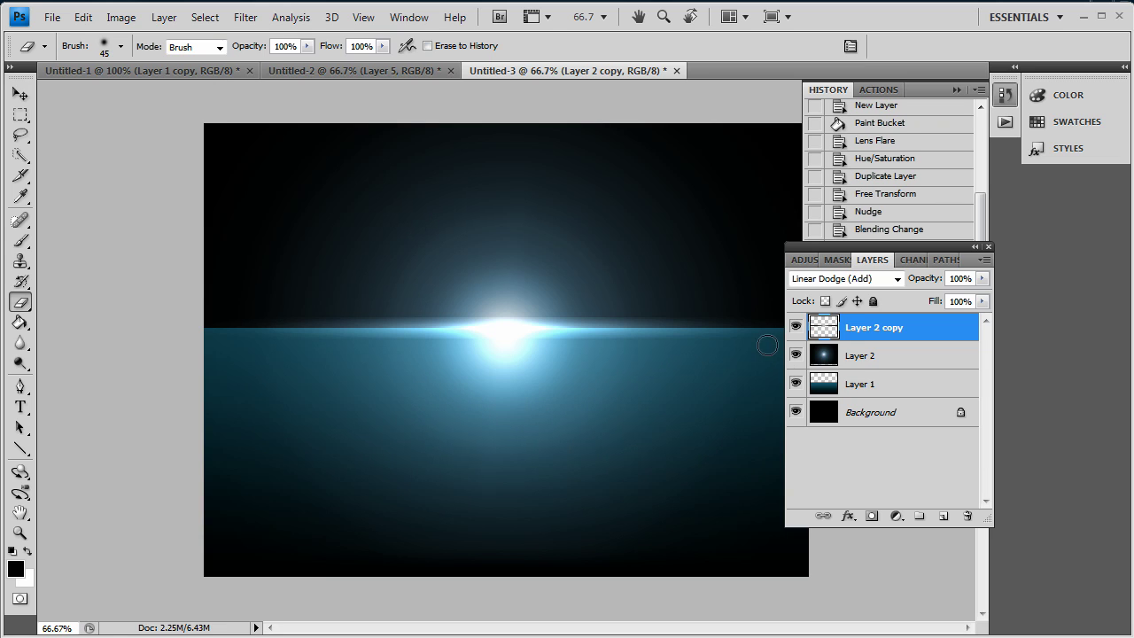
mouse_move(713, 342)
left_mouse_down()
mouse_move(544, 342)
mouse_move(488, 365)
left_mouse_up()
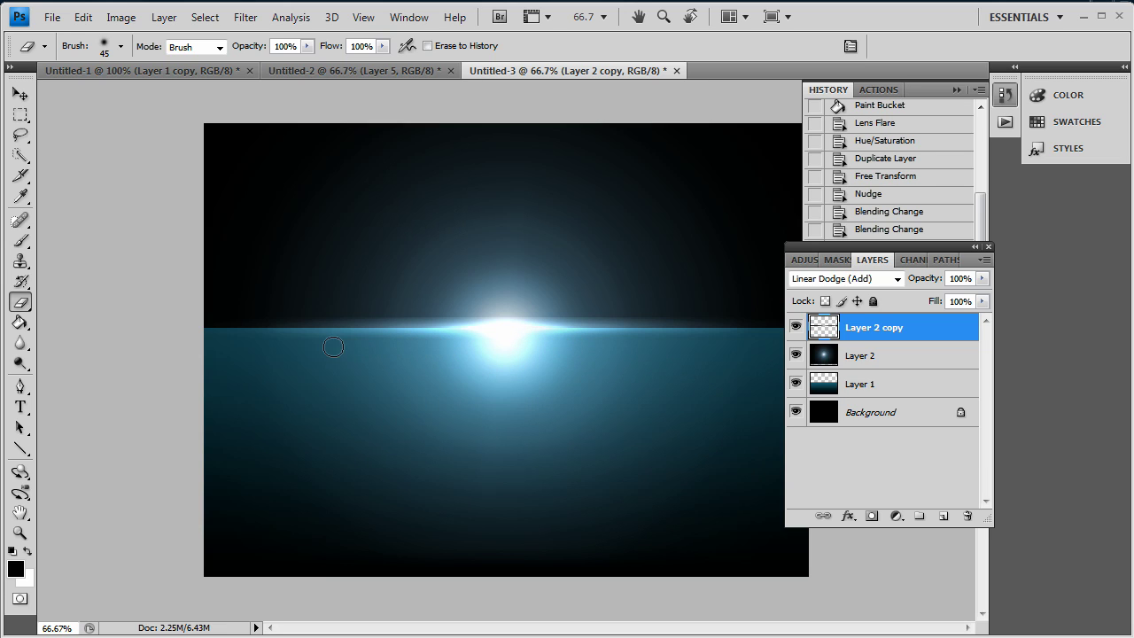
Nudge the streak layer up twice, then nudge the Layer 2 flare up slightly.
key("ctrl+Up")
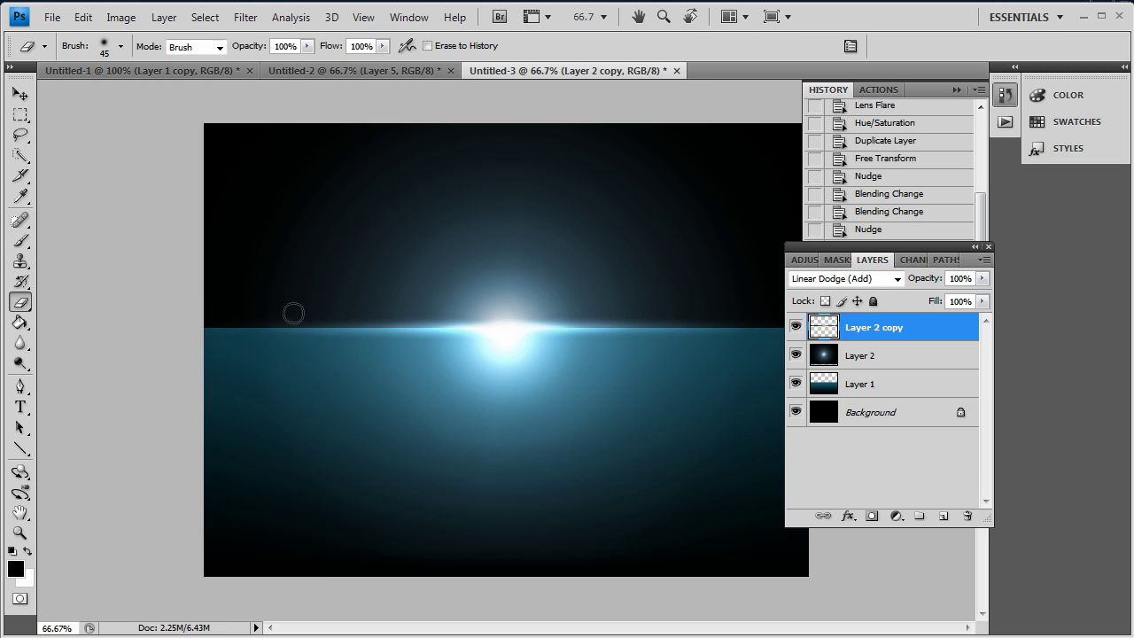
key("ctrl+Up")
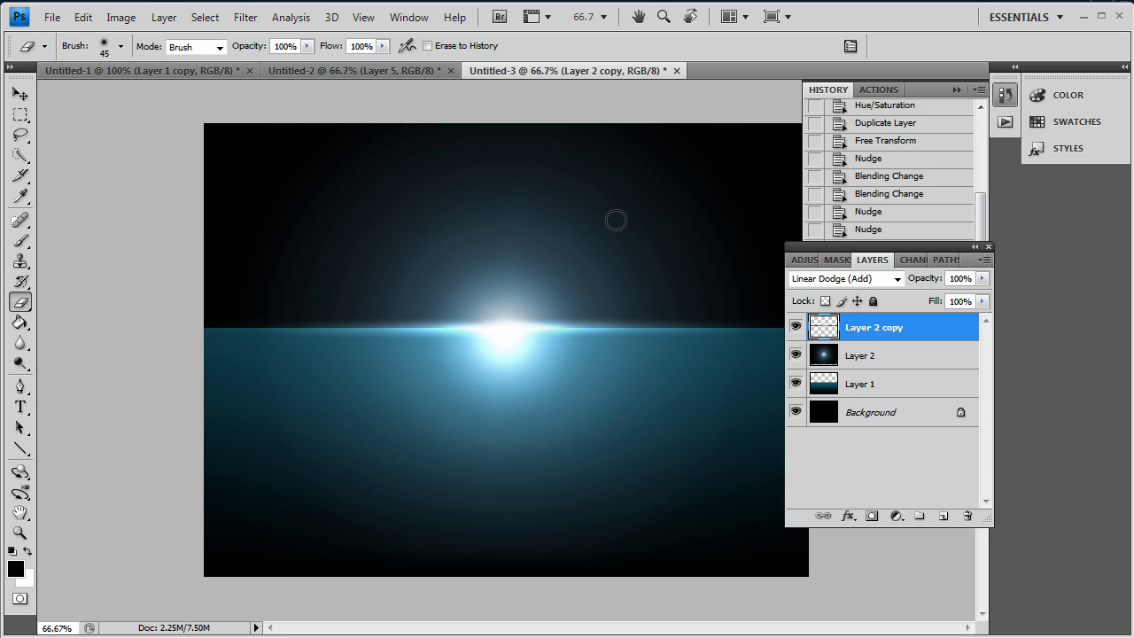
left_click(21, 88)
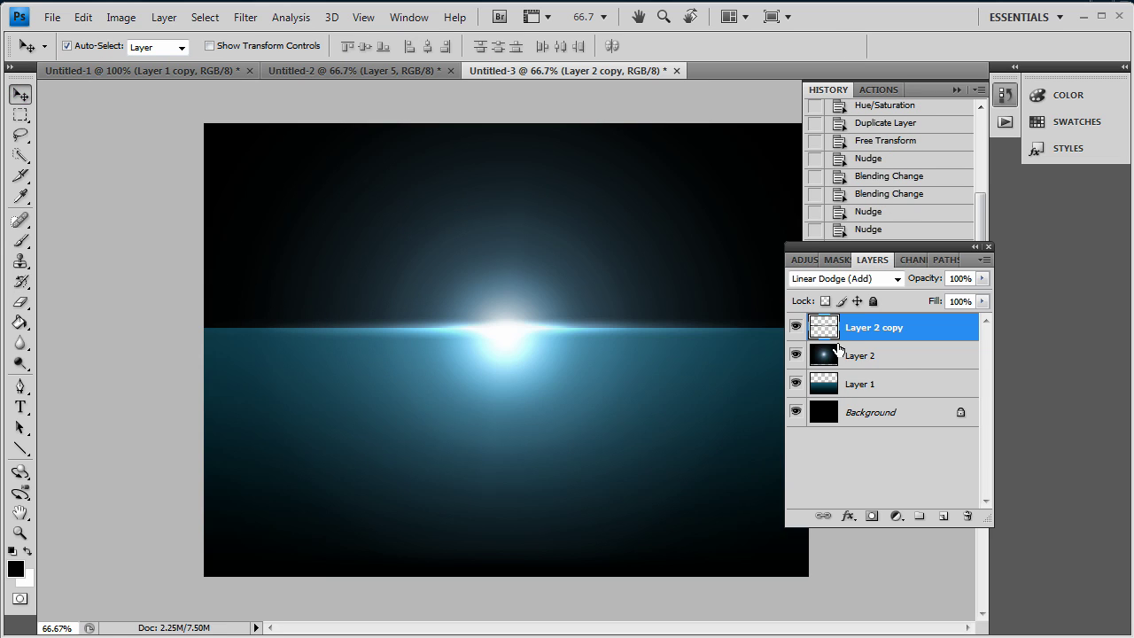
left_click(893, 362)
key("Up")
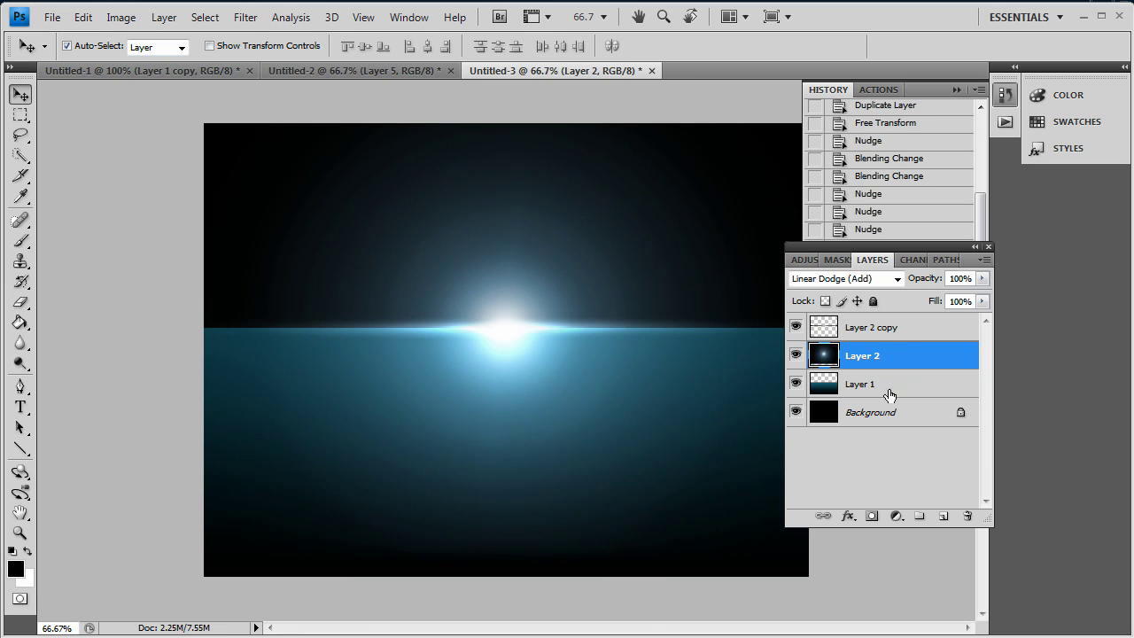
Add Layer 3 above Layer 2 copy and draw a thin white line along the horizon.
left_click(903, 328)
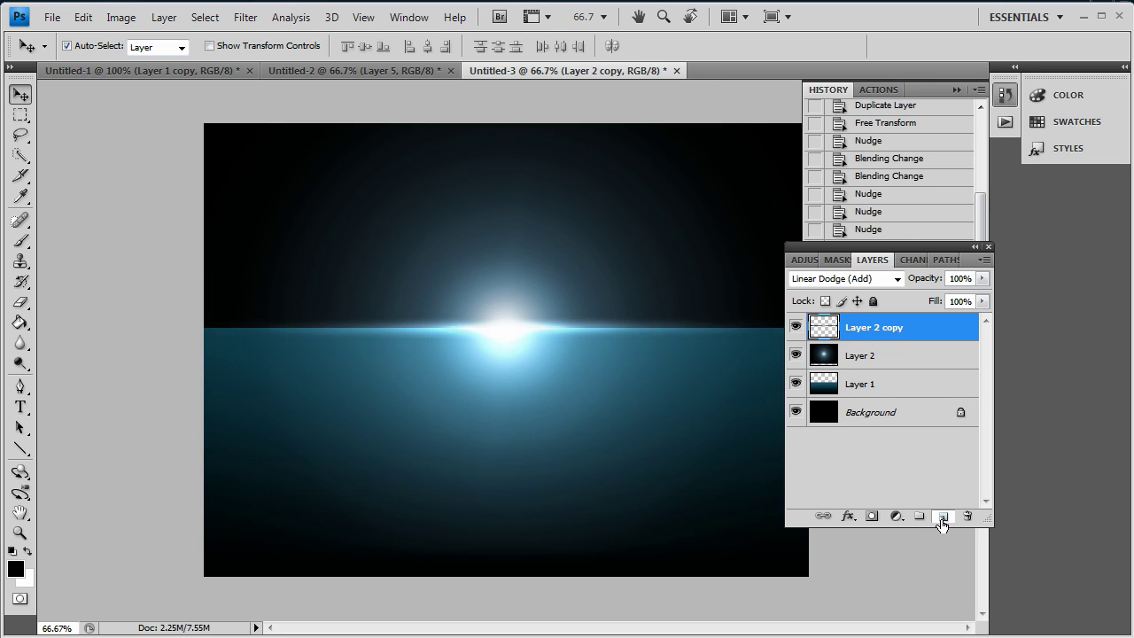
left_click(943, 516)
left_click(25, 451)
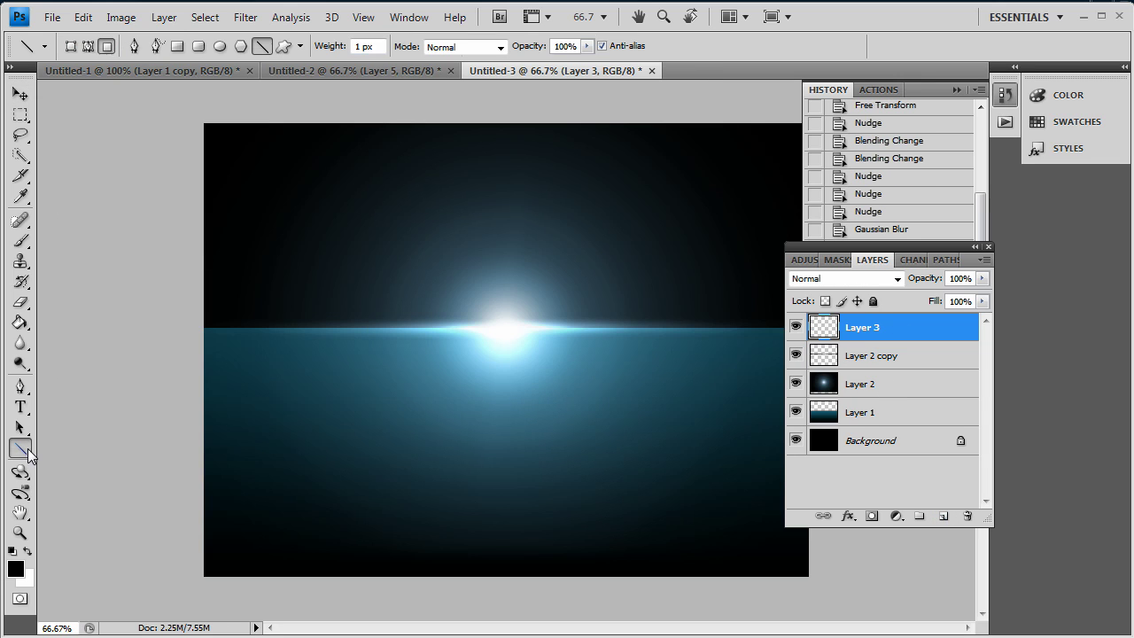
left_click(29, 551)
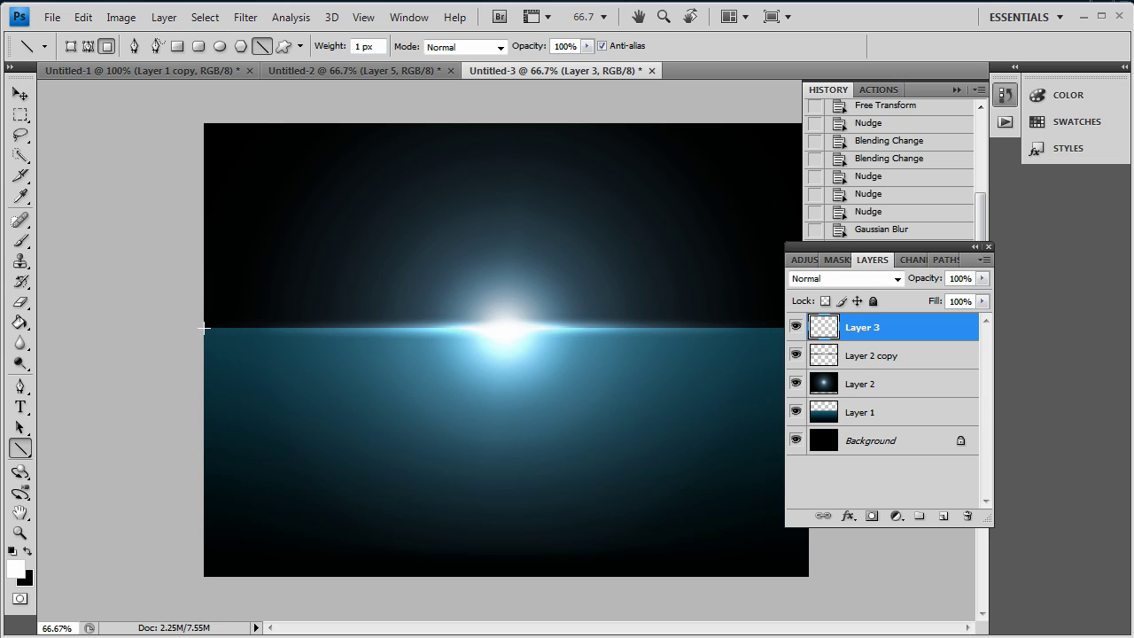
left_click_drag(316, 330, 731, 337)
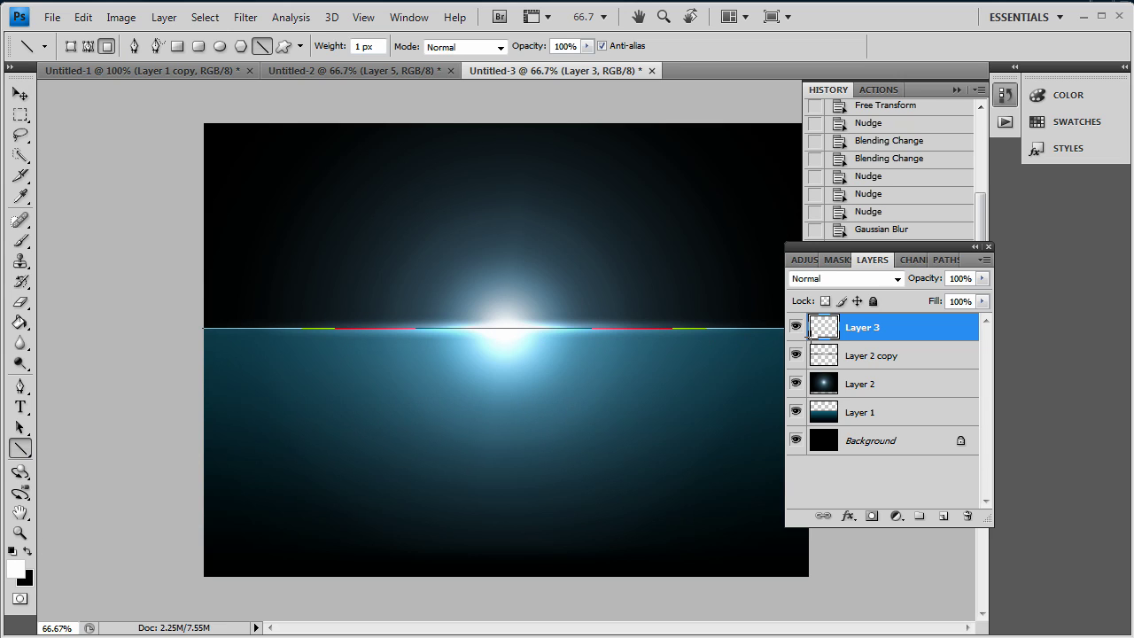
left_click_drag(809, 333, 819, 341)
Collapse the History panel and dock the Layers panel as a full-height column.
left_click_drag(809, 251, 841, 320)
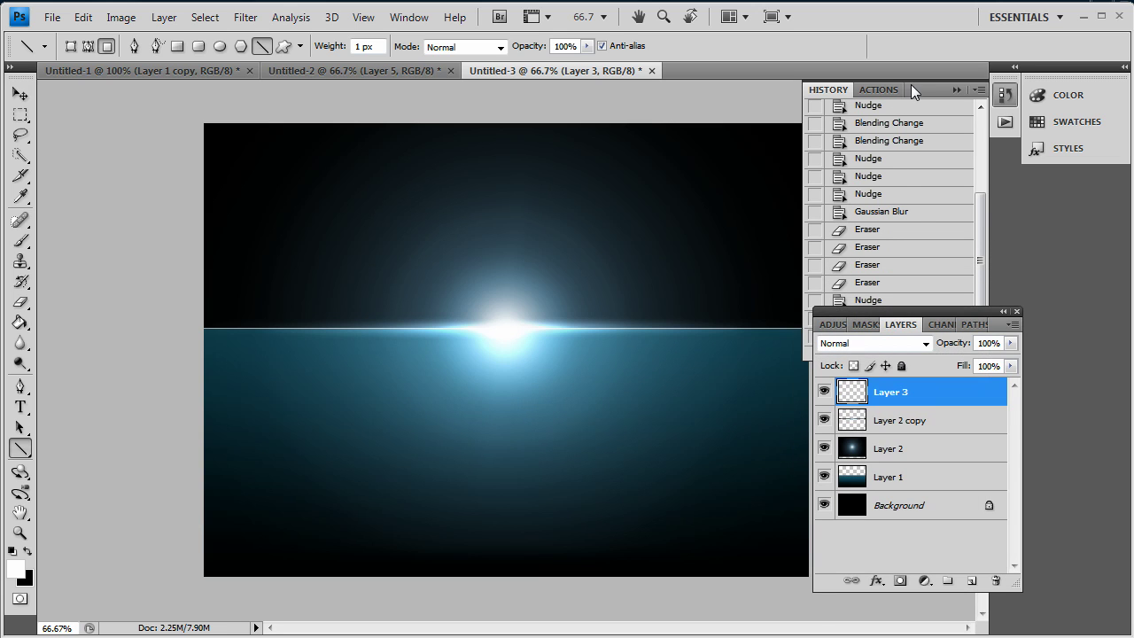
left_click(956, 91)
left_click_drag(921, 310, 983, 232)
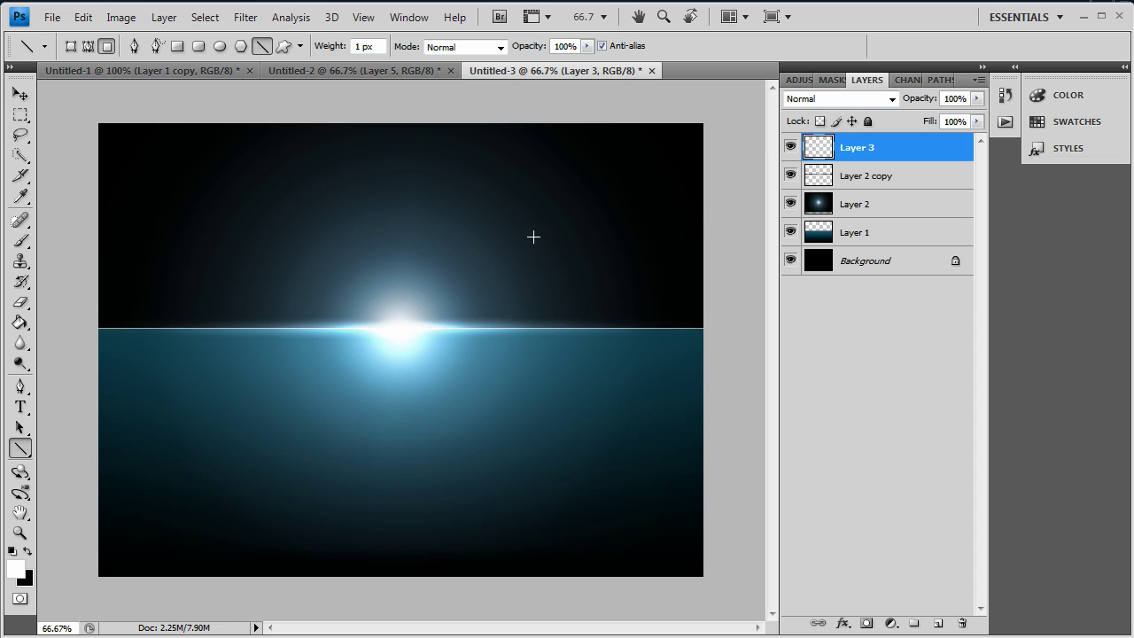
Set Layer 3's horizon line to Overlay, then erase both ends with a 300 px soft eraser.
left_click(862, 100)
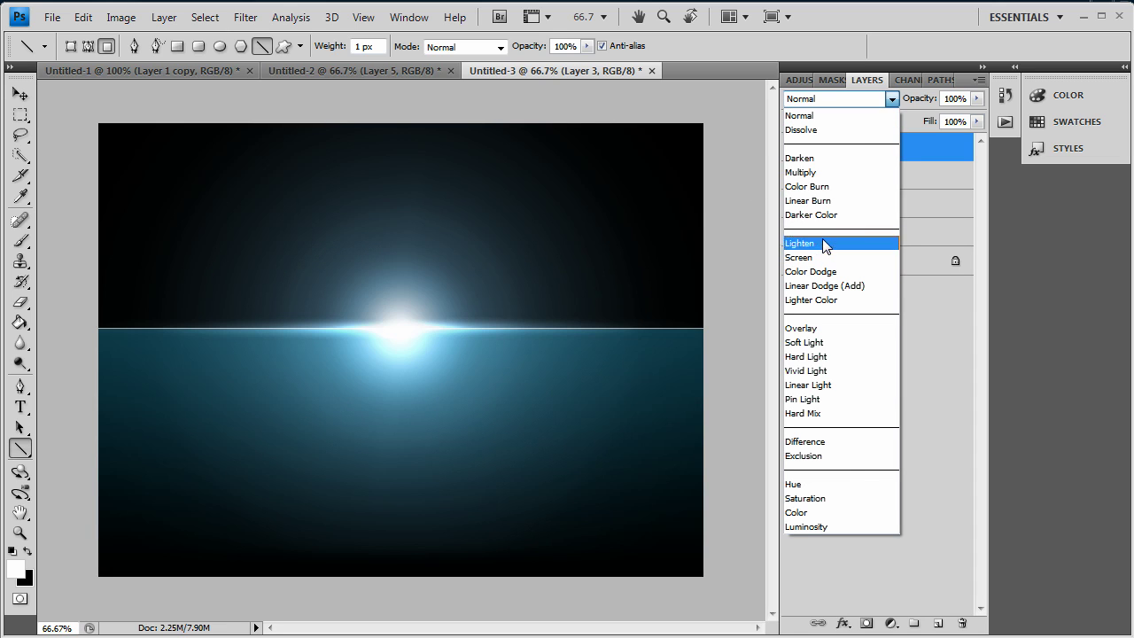
left_click(817, 328)
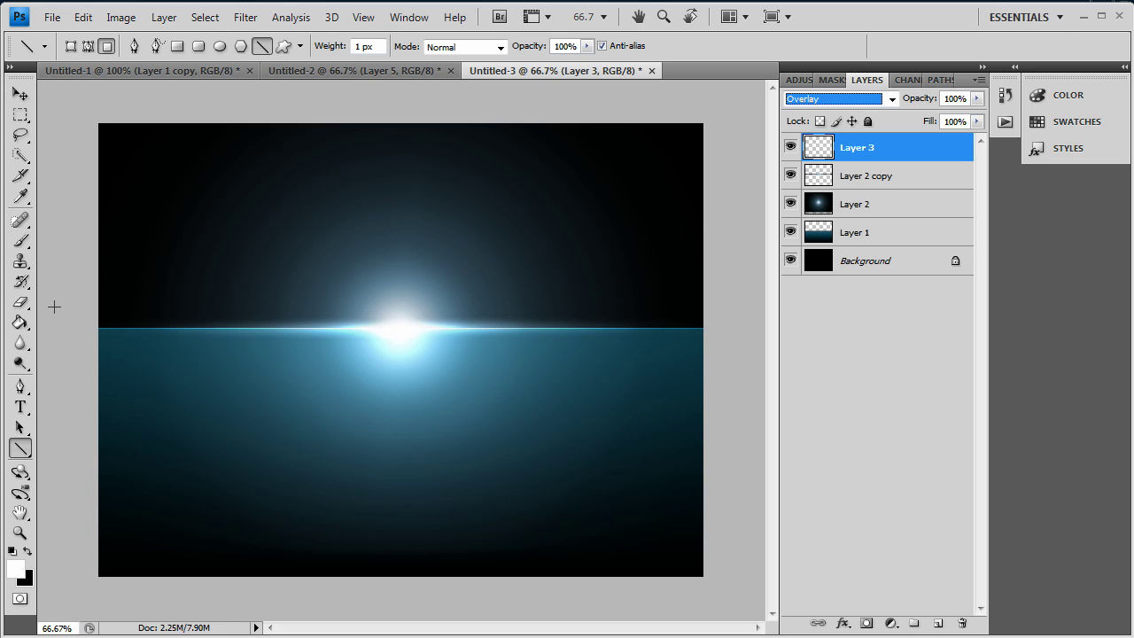
left_click(21, 303)
left_click(104, 51)
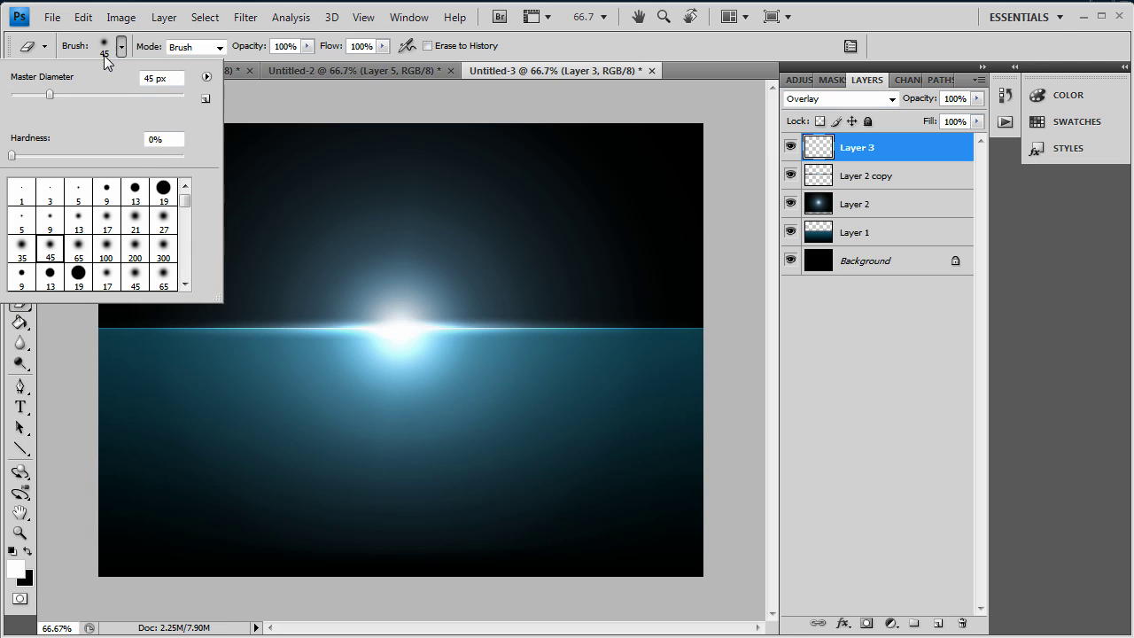
left_click(163, 248)
left_click(266, 217)
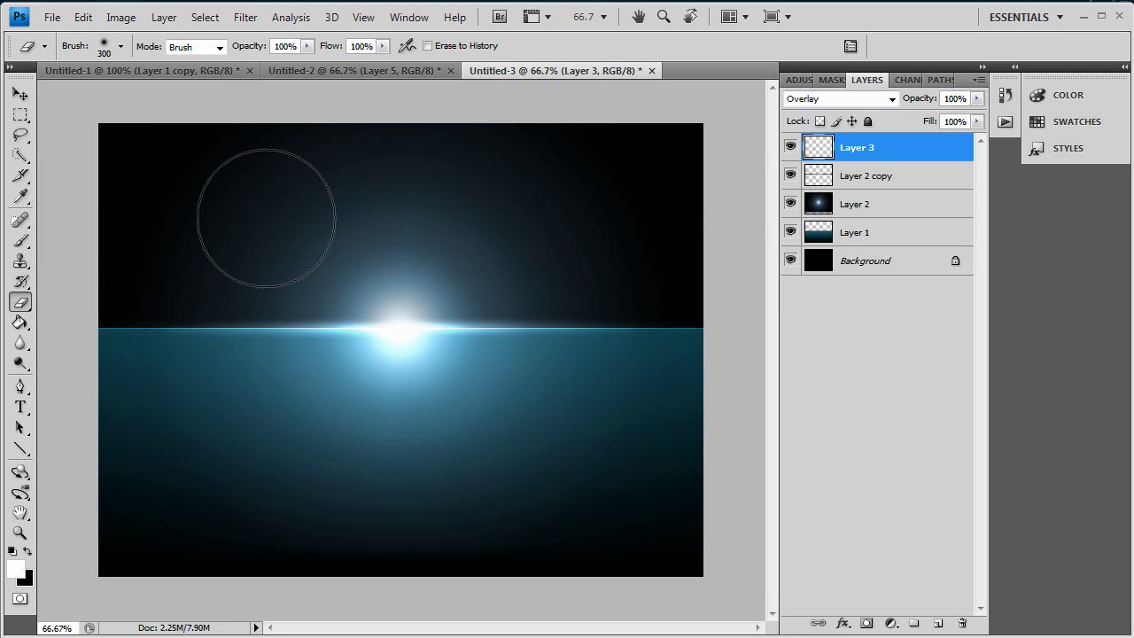
mouse_move(114, 299)
left_mouse_down()
mouse_move(139, 329)
mouse_move(216, 338)
mouse_move(233, 309)
mouse_move(218, 334)
mouse_move(246, 327)
left_mouse_up()
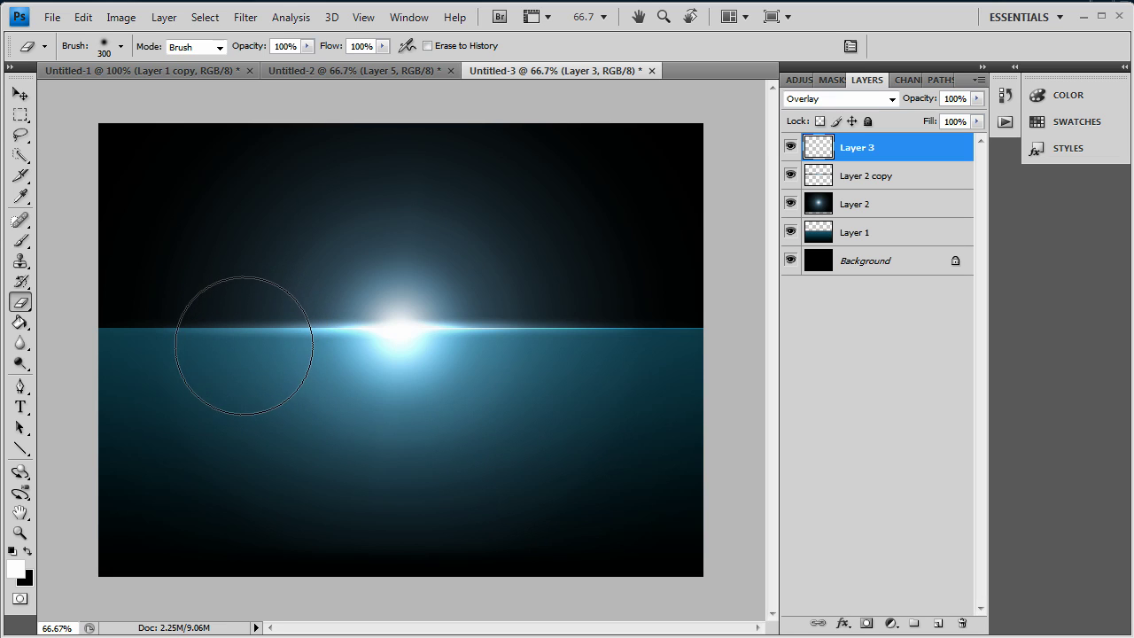
mouse_move(627, 354)
left_mouse_down()
mouse_move(688, 349)
mouse_move(637, 324)
mouse_move(587, 325)
left_mouse_up()
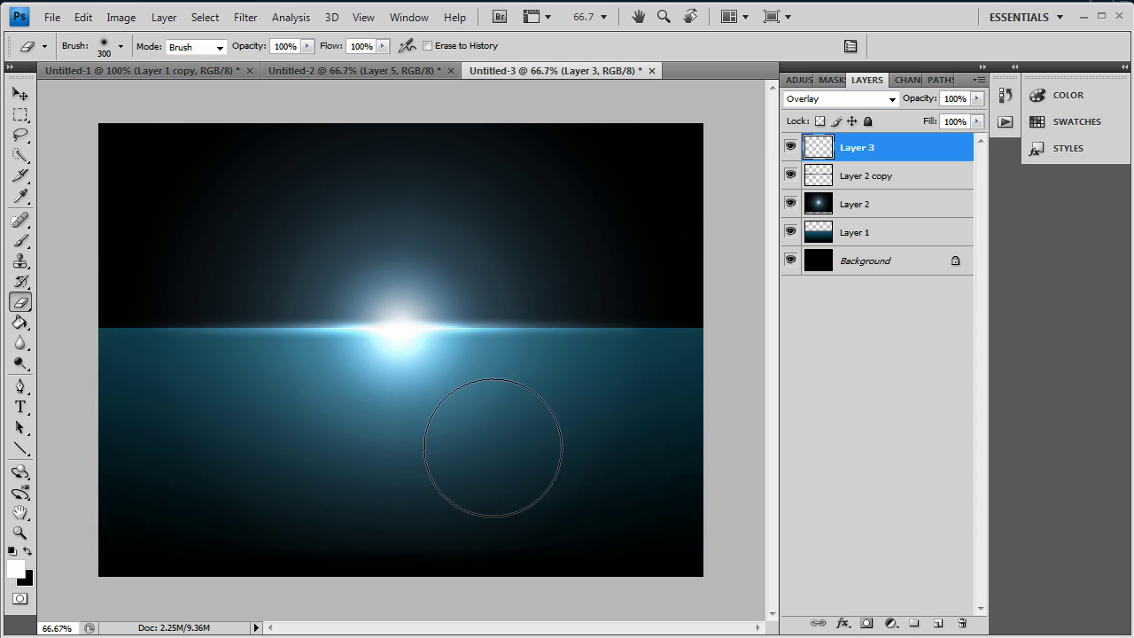
Duplicate the Layer 2 copy streak layer as Layer 2 copy 2.
left_click(21, 94)
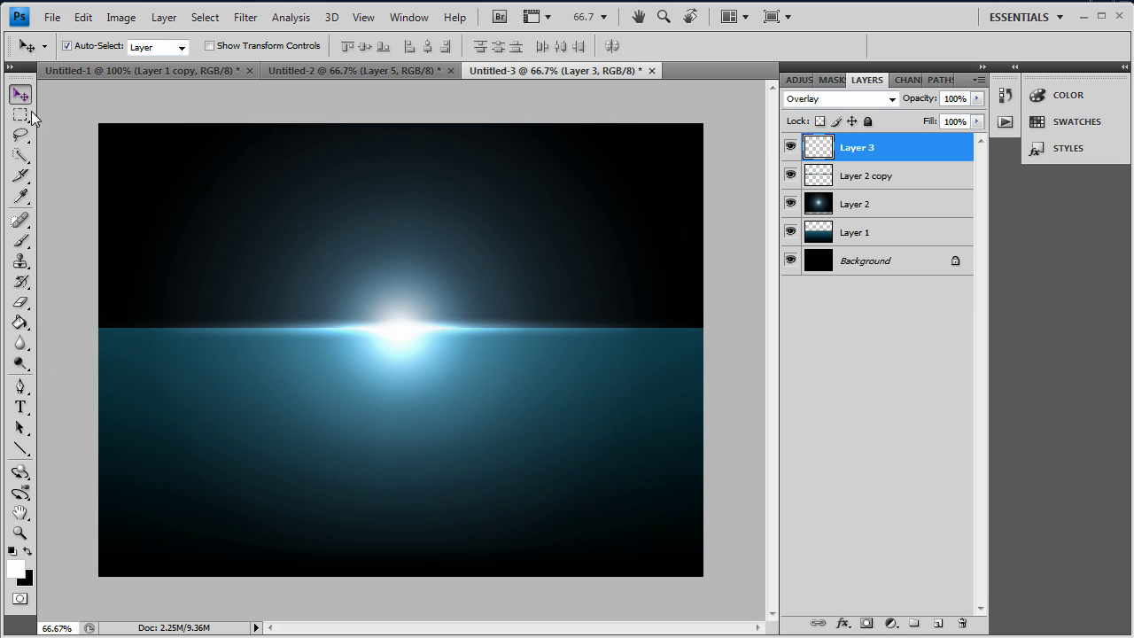
left_click(877, 180)
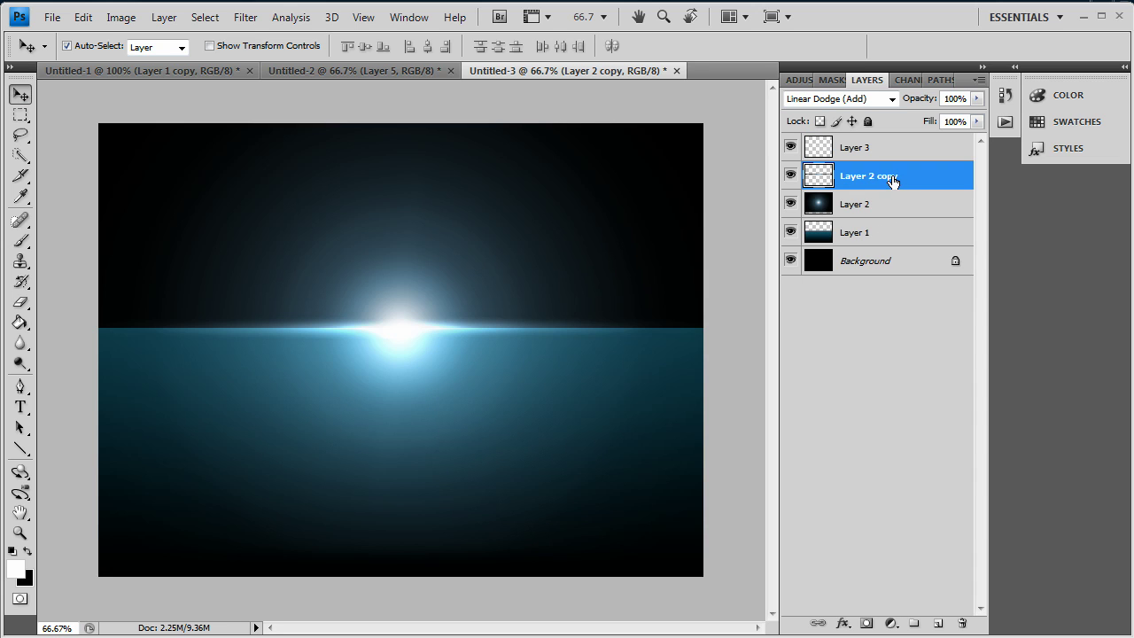
right_click(891, 182)
left_click(935, 253)
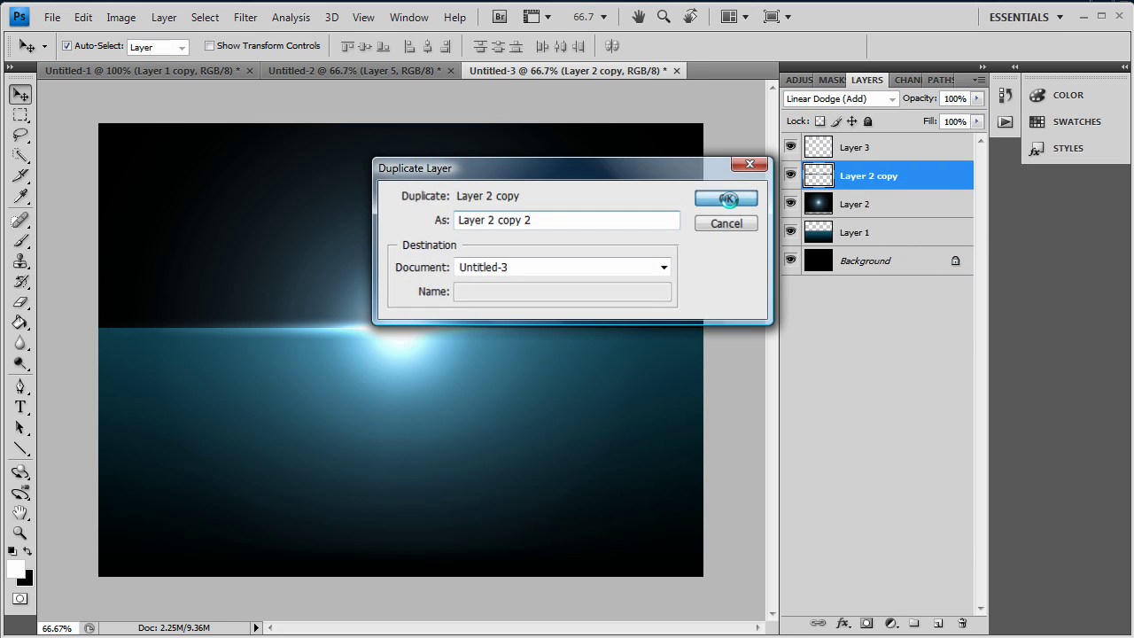
left_click(726, 199)
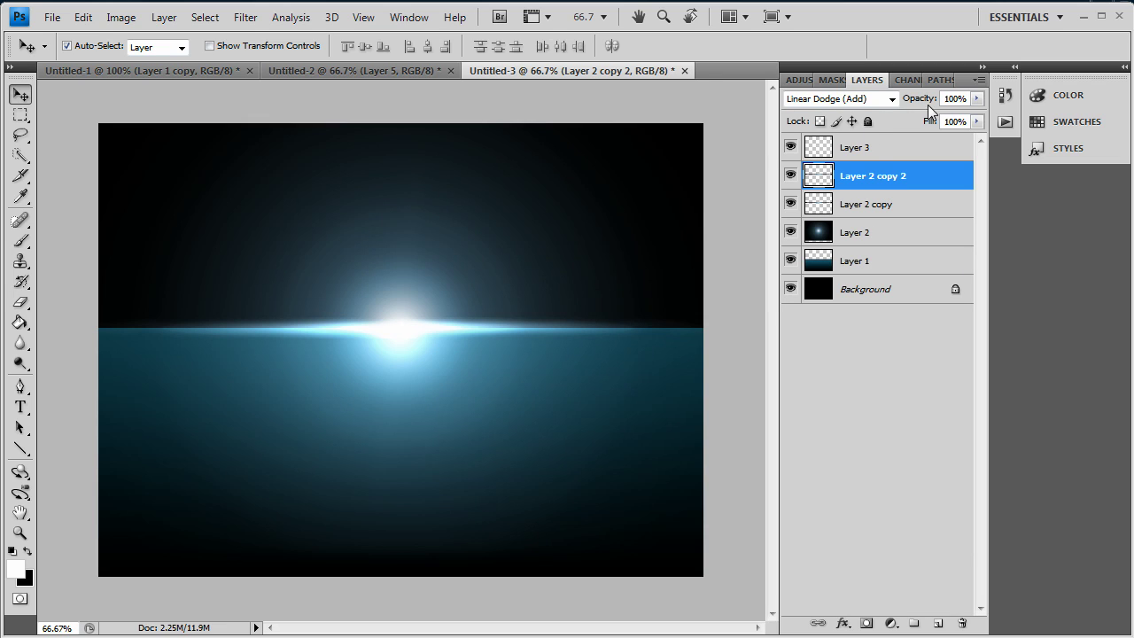
Set Layer 2 copy 2 to 41% opacity and Color Dodge blend mode.
left_click(977, 98)
left_click_drag(979, 122, 930, 117)
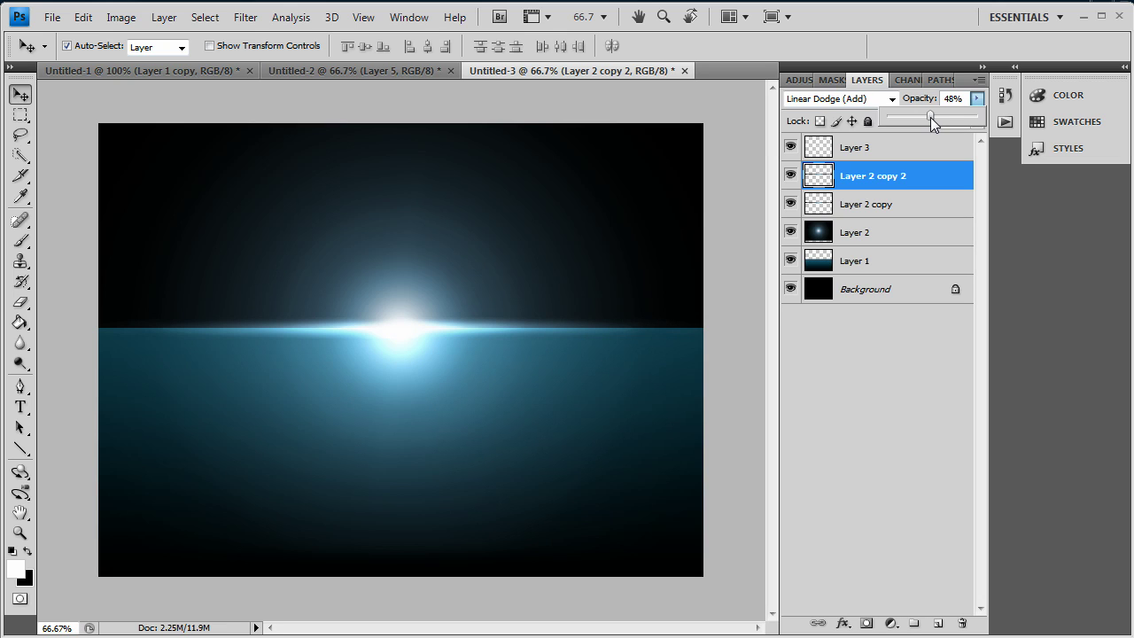
left_click_drag(923, 121, 922, 120)
left_click(837, 98)
left_click(829, 172)
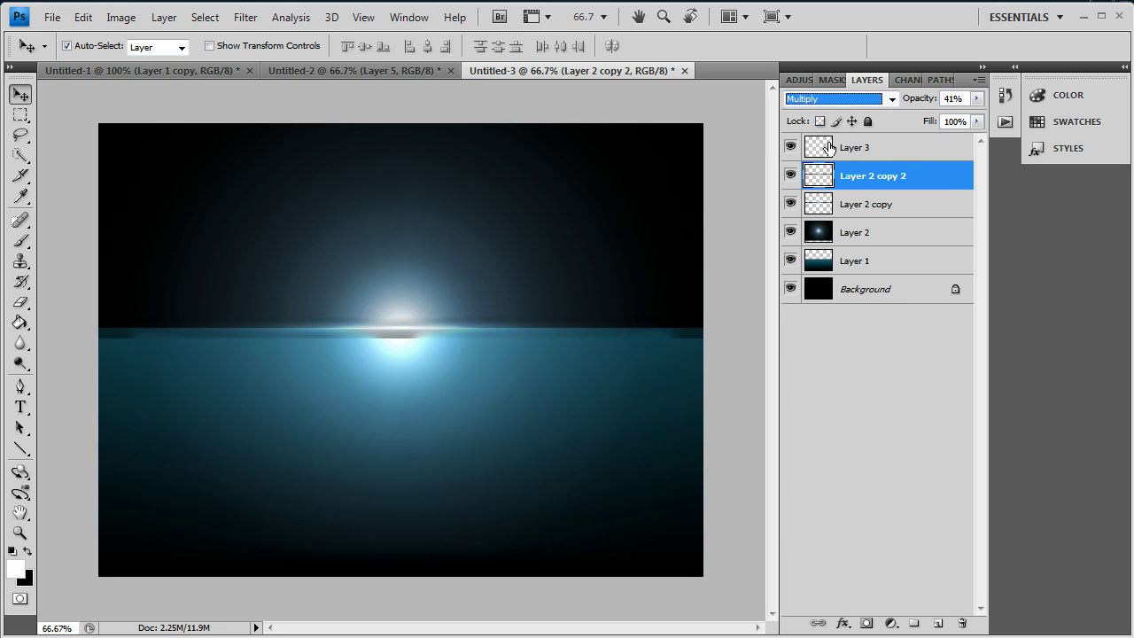
left_click(837, 98)
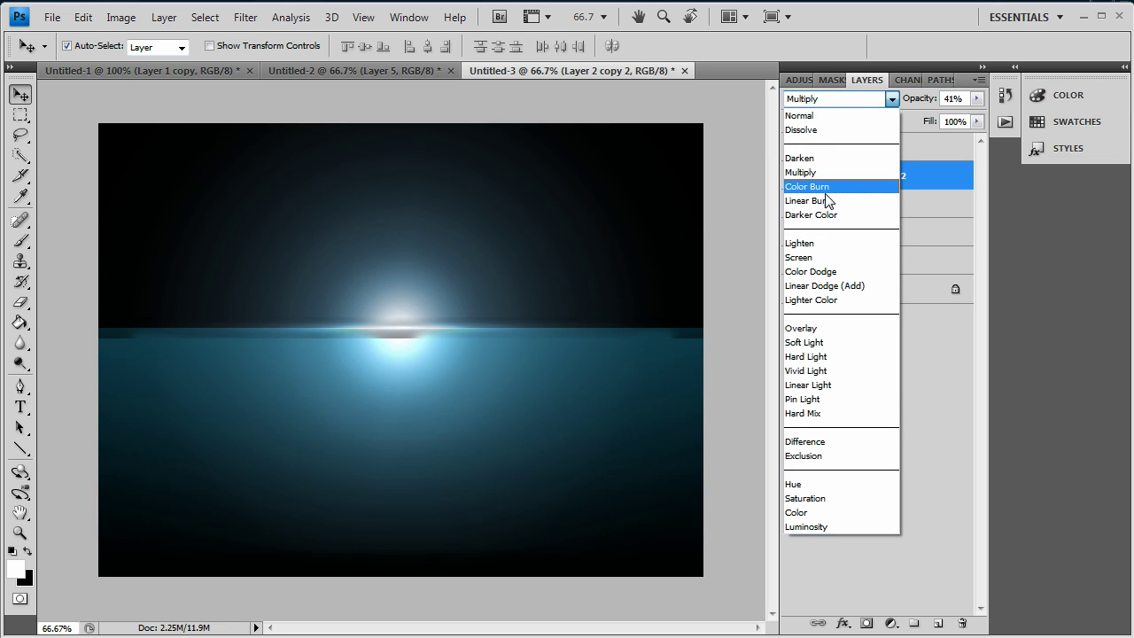
left_click(820, 271)
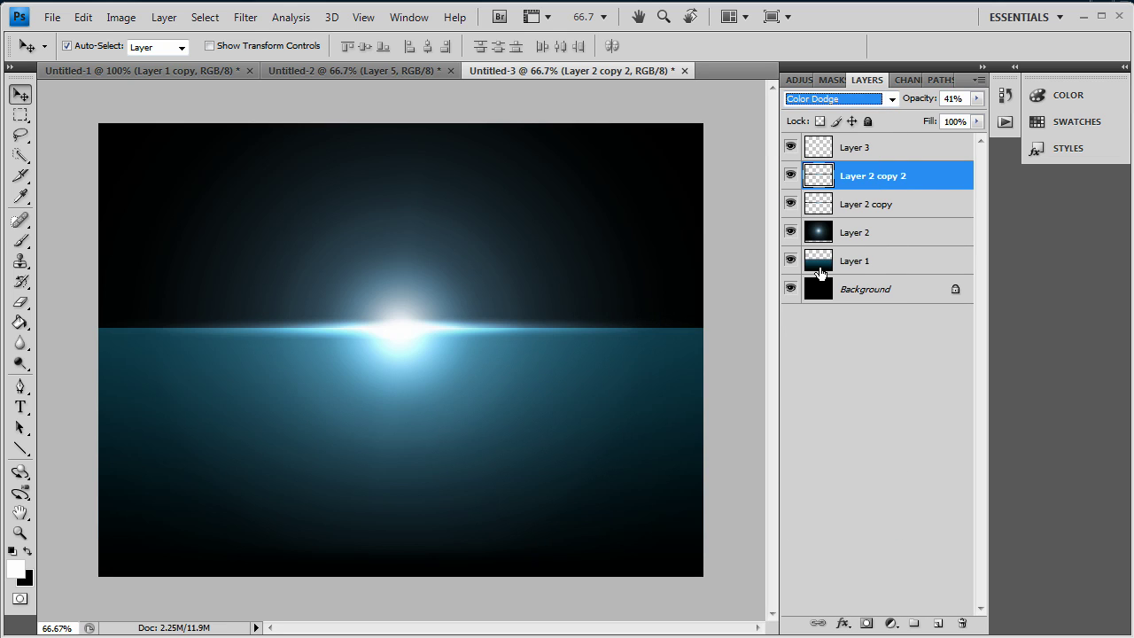